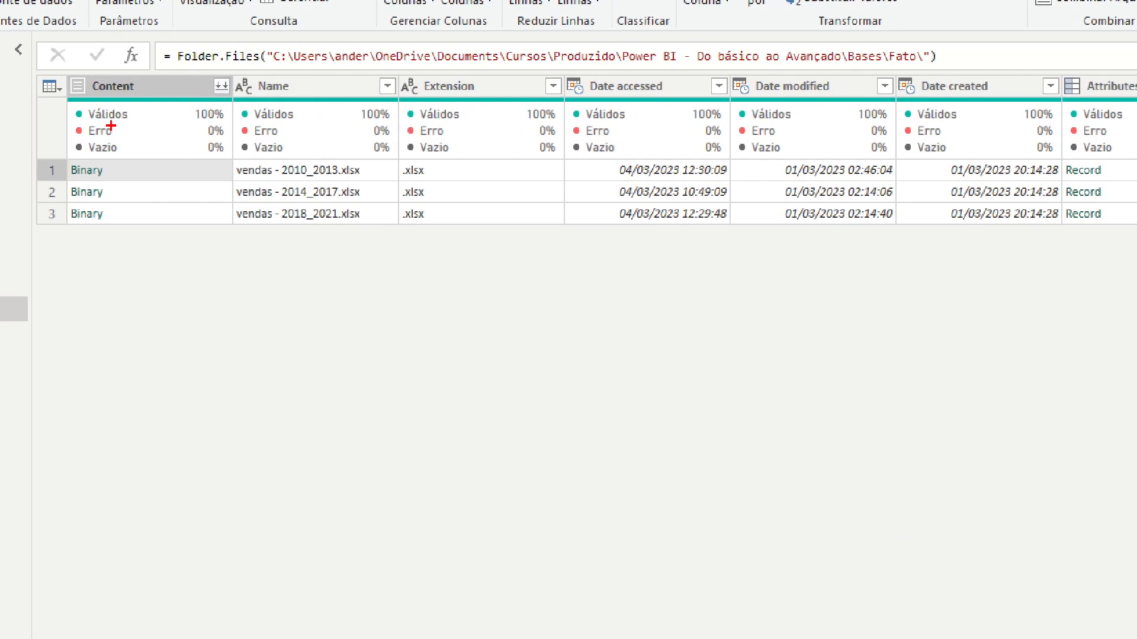
{"action": "left_click_drag", "start_coordinate": [34, 71], "coordinate": [240, 225]}
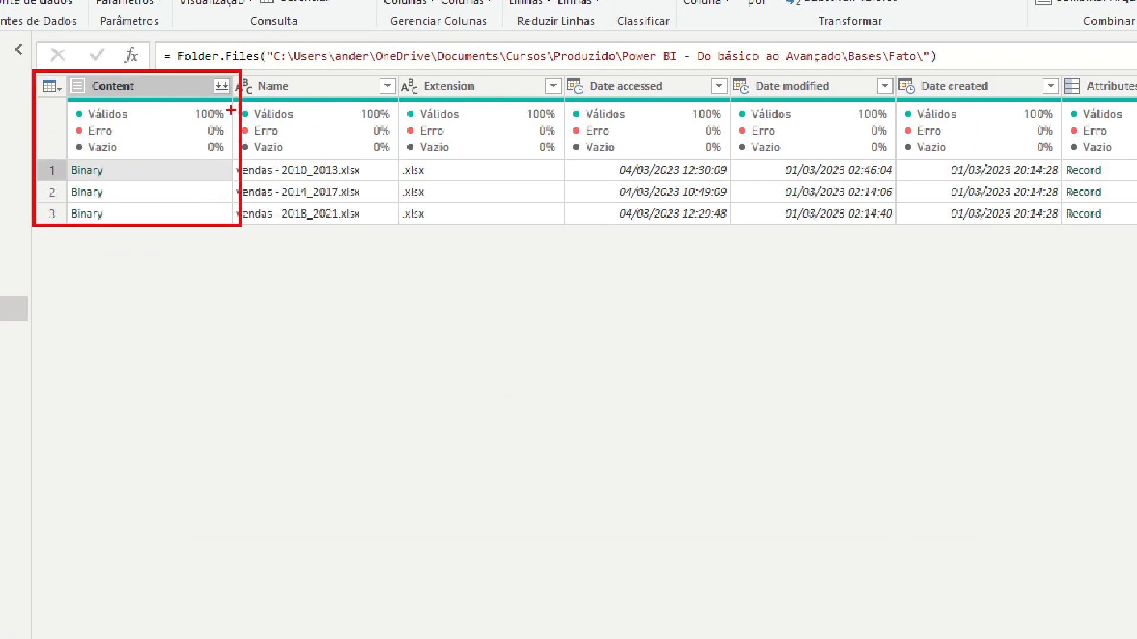
{"action": "left_click_drag", "start_coordinate": [222, 102], "coordinate": [220, 144]}
{"action": "left_click_drag", "start_coordinate": [128, 195], "coordinate": [213, 262]}
{"action": "left_click_drag", "start_coordinate": [126, 224], "coordinate": [195, 311]}
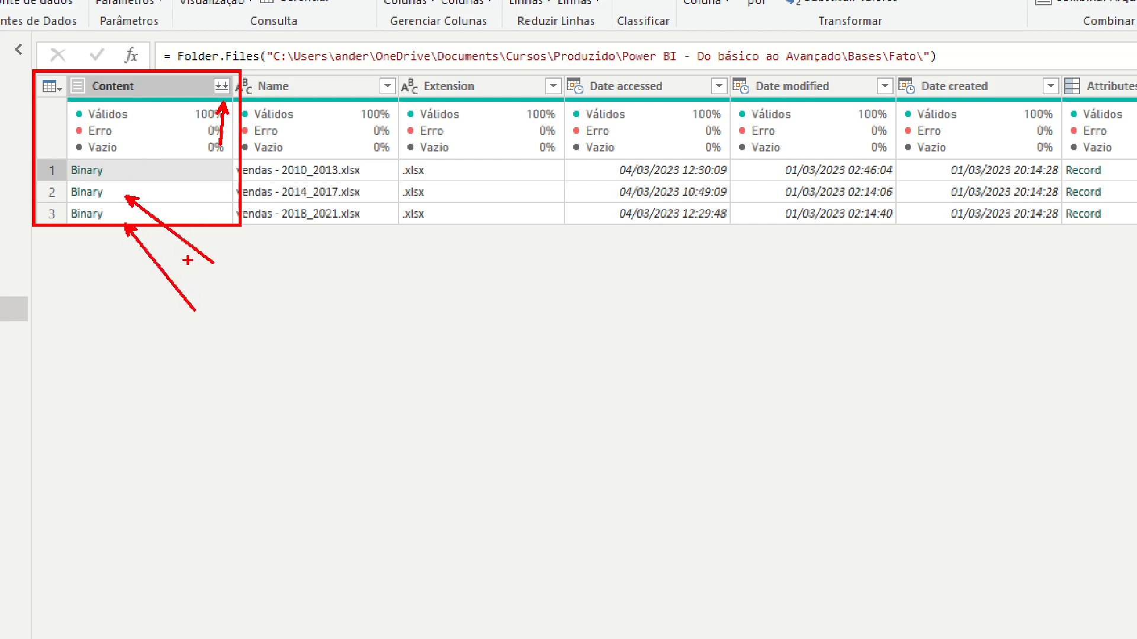
{"action": "left_click_drag", "start_coordinate": [145, 167], "coordinate": [211, 230]}
{"action": "left_click_drag", "start_coordinate": [354, 251], "coordinate": [355, 324]}
{"action": "left_click_drag", "start_coordinate": [507, 254], "coordinate": [521, 340]}
{"action": "left_click_drag", "start_coordinate": [722, 263], "coordinate": [708, 338]}
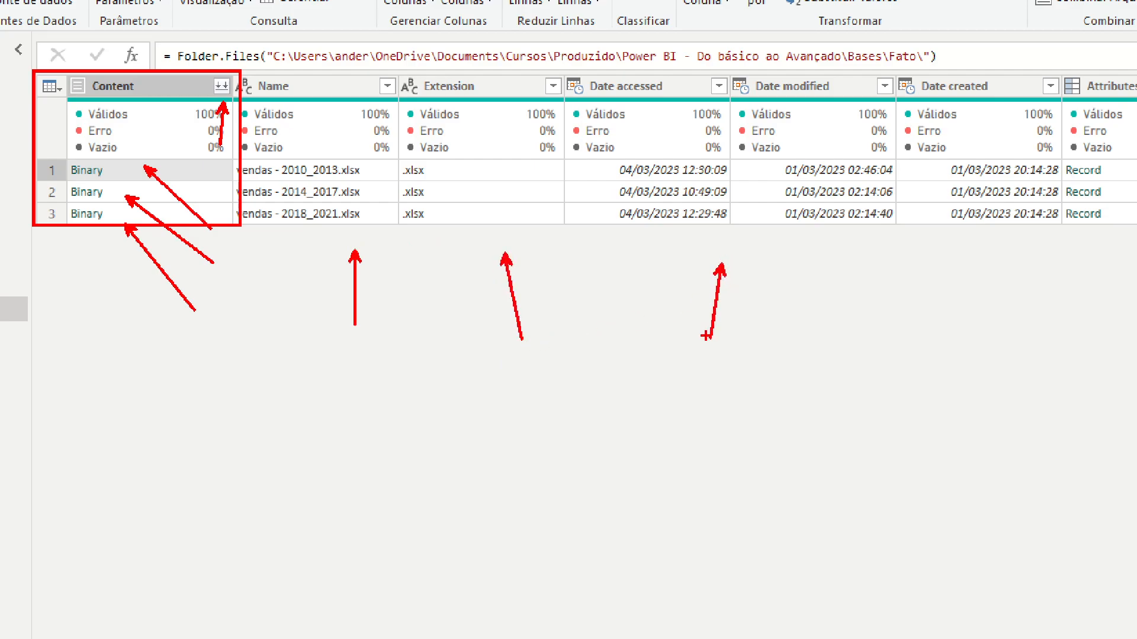
{"action": "left_click_drag", "start_coordinate": [622, 254], "coordinate": [614, 327]}
{"action": "left_click_drag", "start_coordinate": [1020, 265], "coordinate": [1013, 355]}
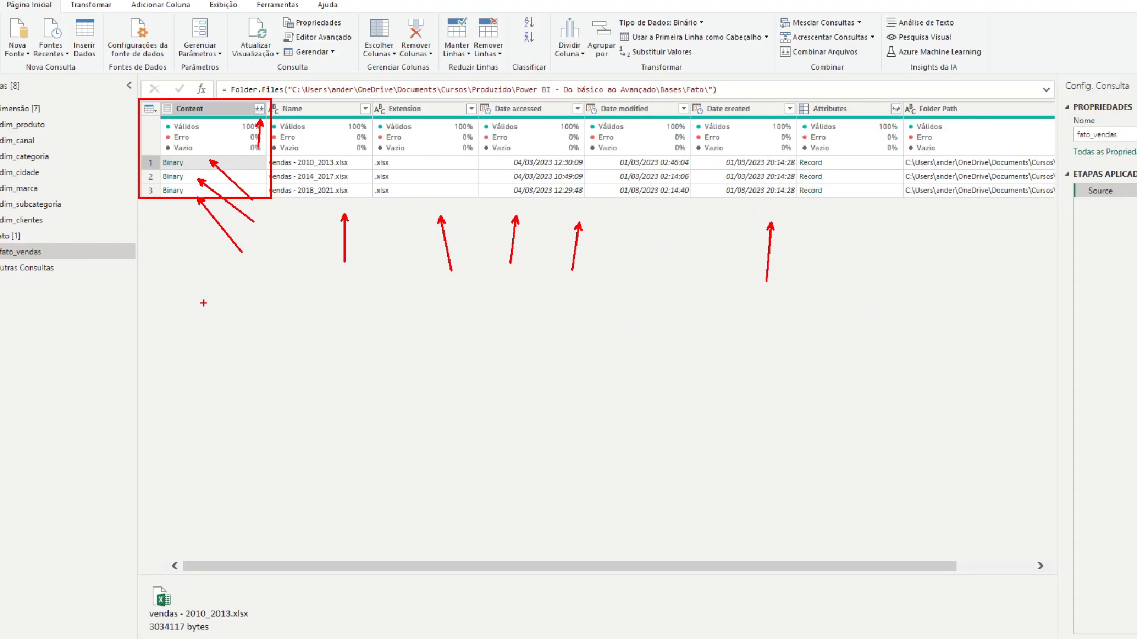
Remove every column except Content from the fato_vendas query.
{"action": "left_click", "coordinate": [221, 115]}
{"action": "right_click", "coordinate": [222, 116]}
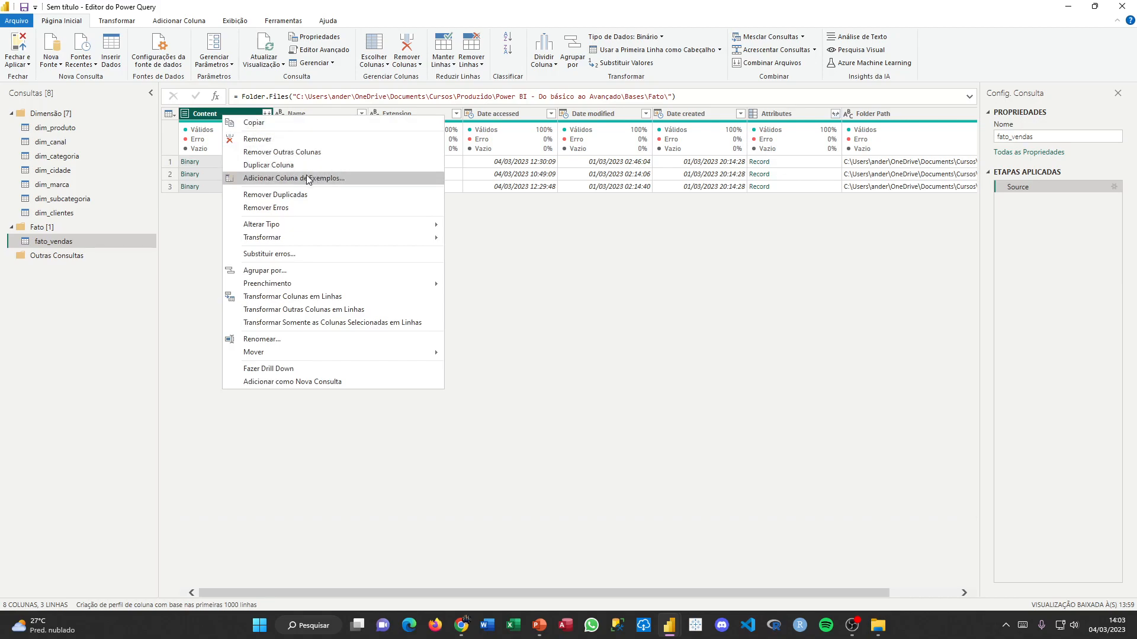
{"action": "left_click", "coordinate": [294, 152]}
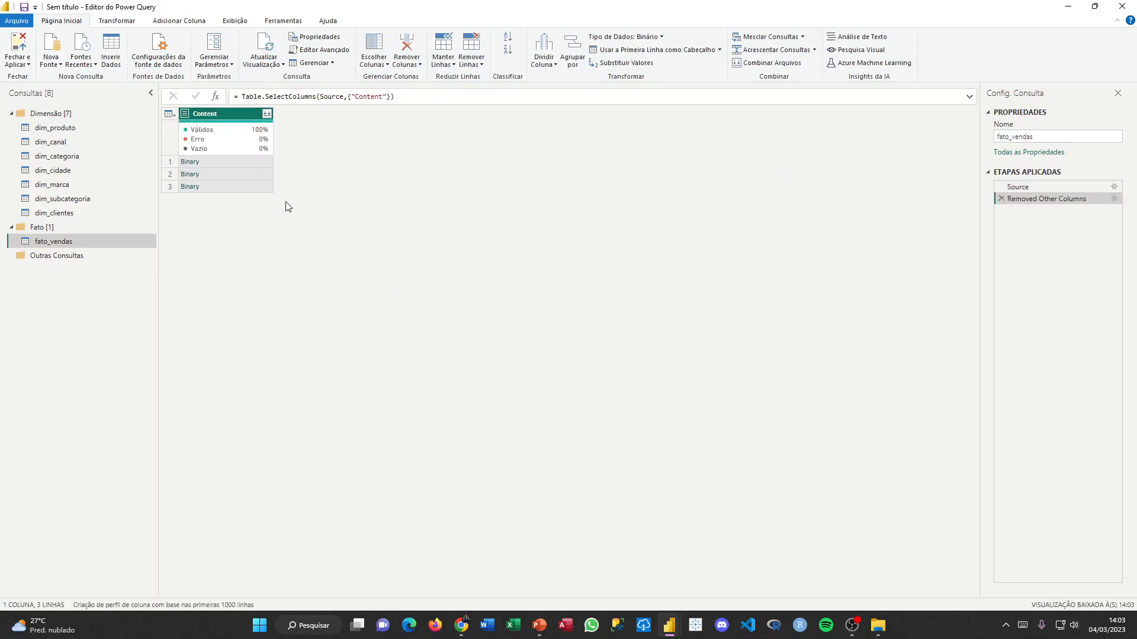
Combine the files in the Content column using Planilha1 from the first file as the sample, and refresh the data preview.
{"action": "mouse_move", "coordinate": [219, 145]}
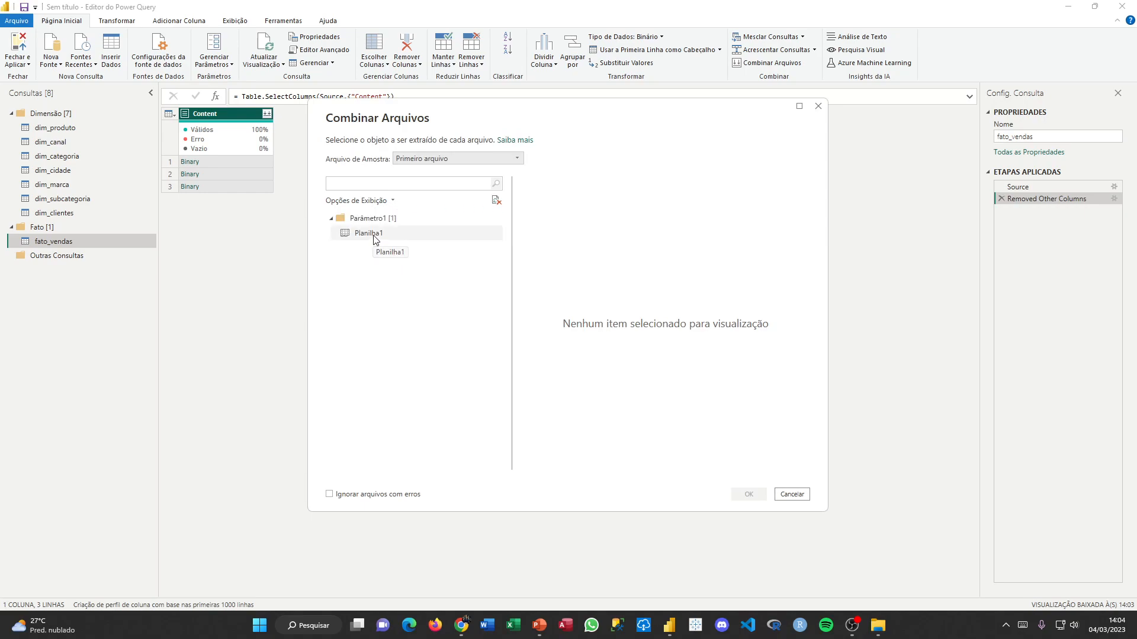
{"action": "left_click", "coordinate": [374, 236]}
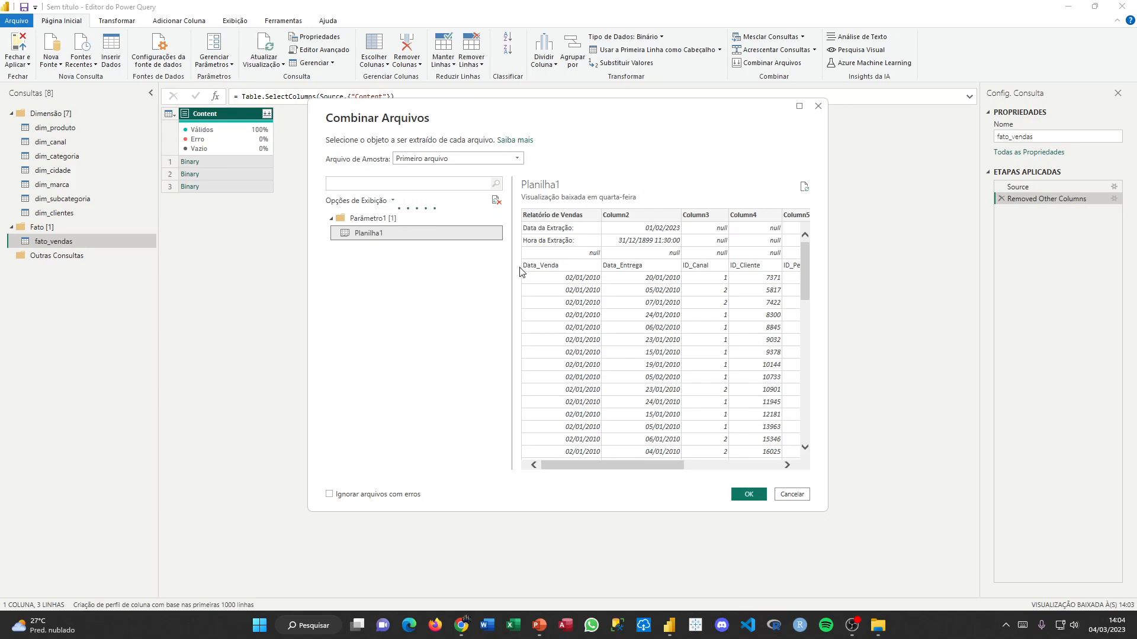
{"action": "left_click", "coordinate": [747, 496]}
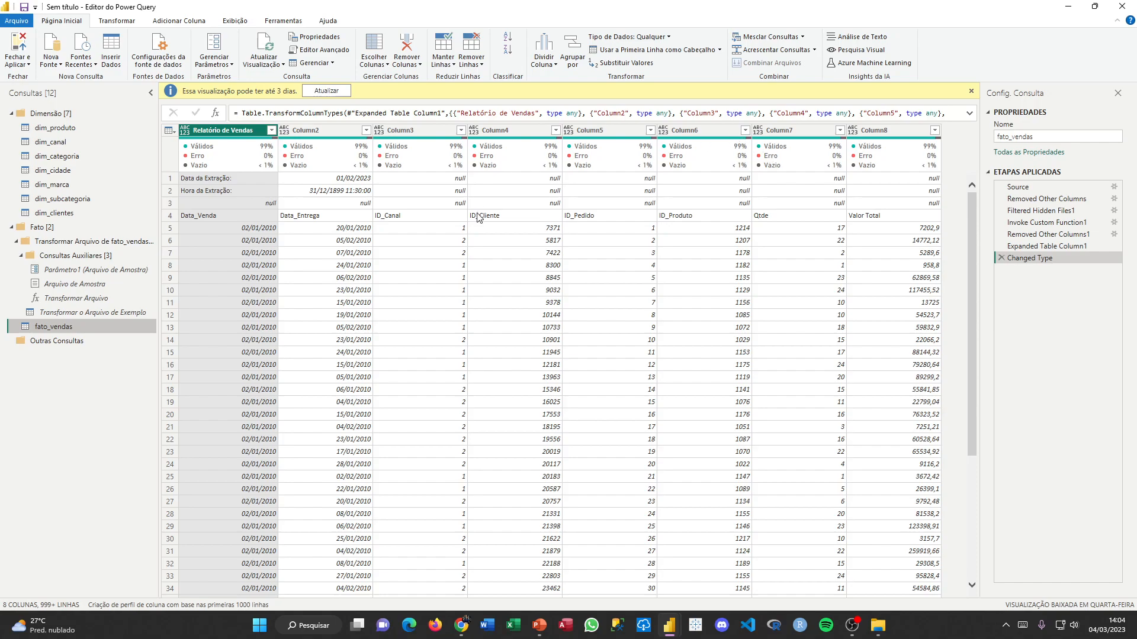
{"action": "left_click", "coordinate": [332, 91]}
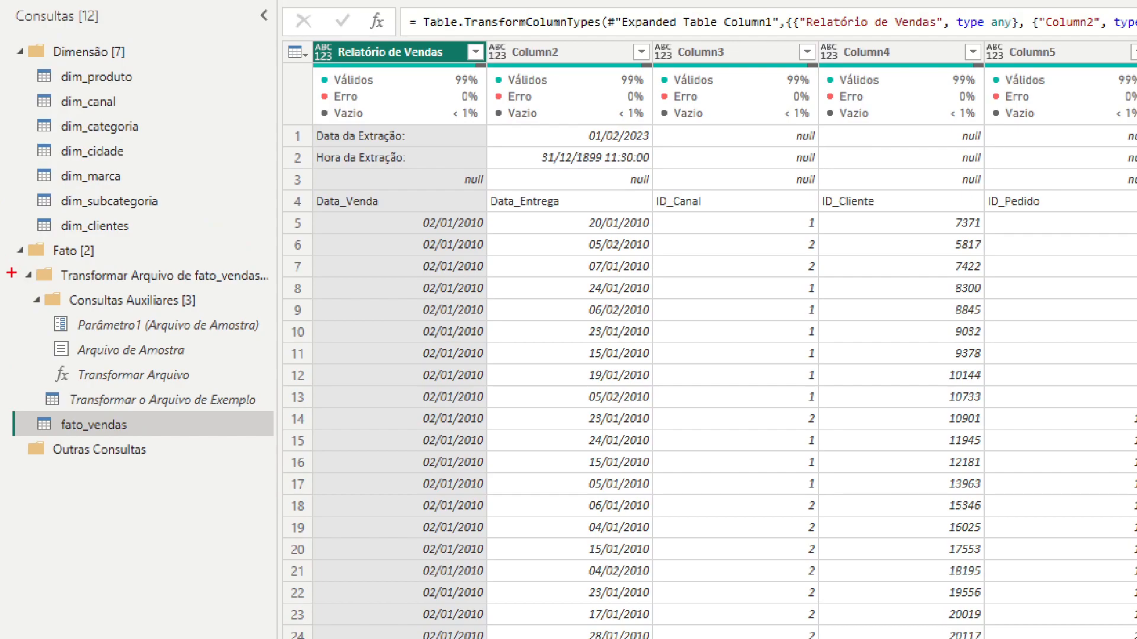
{"action": "mouse_move", "coordinate": [10, 264]}
{"action": "left_mouse_down"}
{"action": "mouse_move", "coordinate": [212, 397]}
{"action": "mouse_move", "coordinate": [275, 409]}
{"action": "left_mouse_up"}
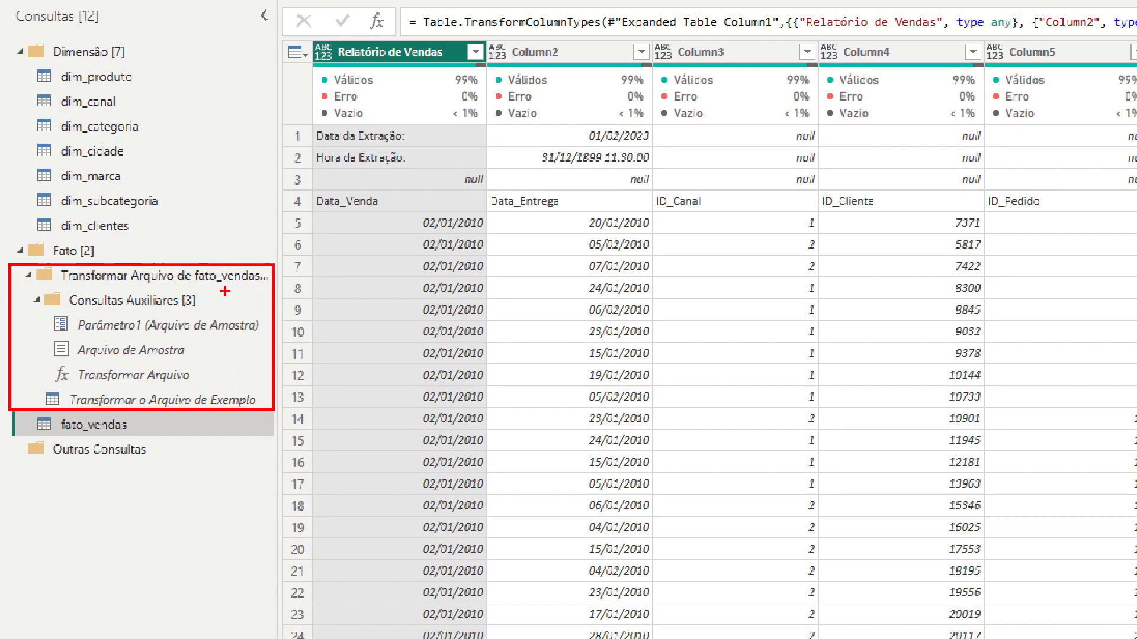
{"action": "left_click_drag", "start_coordinate": [224, 288], "coordinate": [287, 326]}
{"action": "left_click_drag", "start_coordinate": [221, 337], "coordinate": [294, 381]}
{"action": "left_click_drag", "start_coordinate": [211, 360], "coordinate": [301, 410]}
{"action": "left_click_drag", "start_coordinate": [207, 381], "coordinate": [290, 418]}
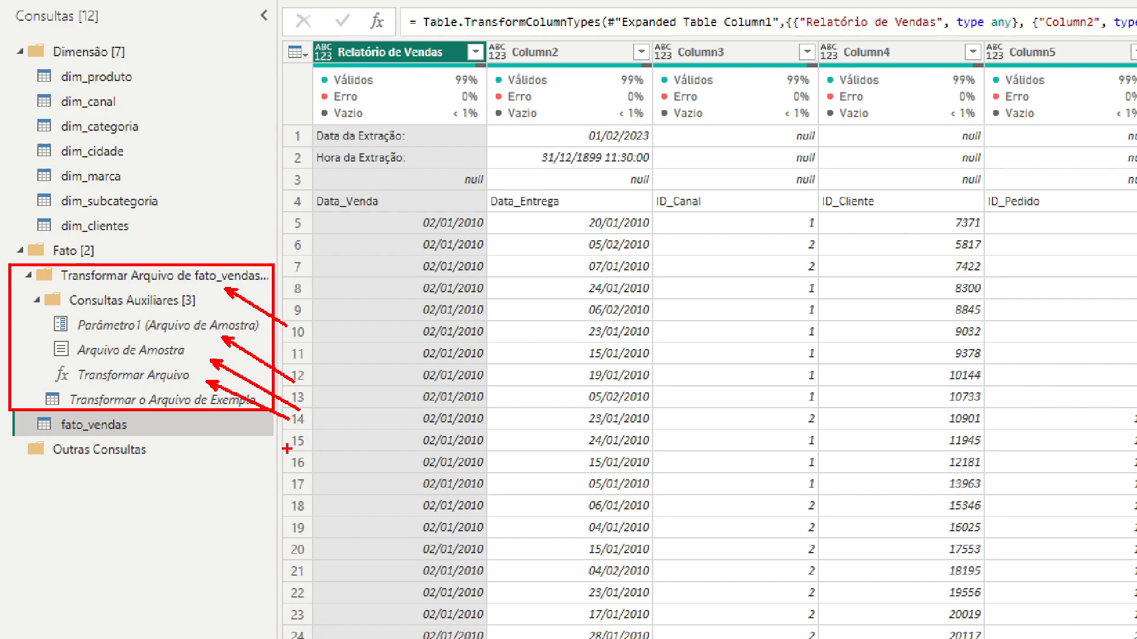
{"action": "left_click_drag", "start_coordinate": [172, 418], "coordinate": [171, 459]}
{"action": "key", "text": "Escape"}
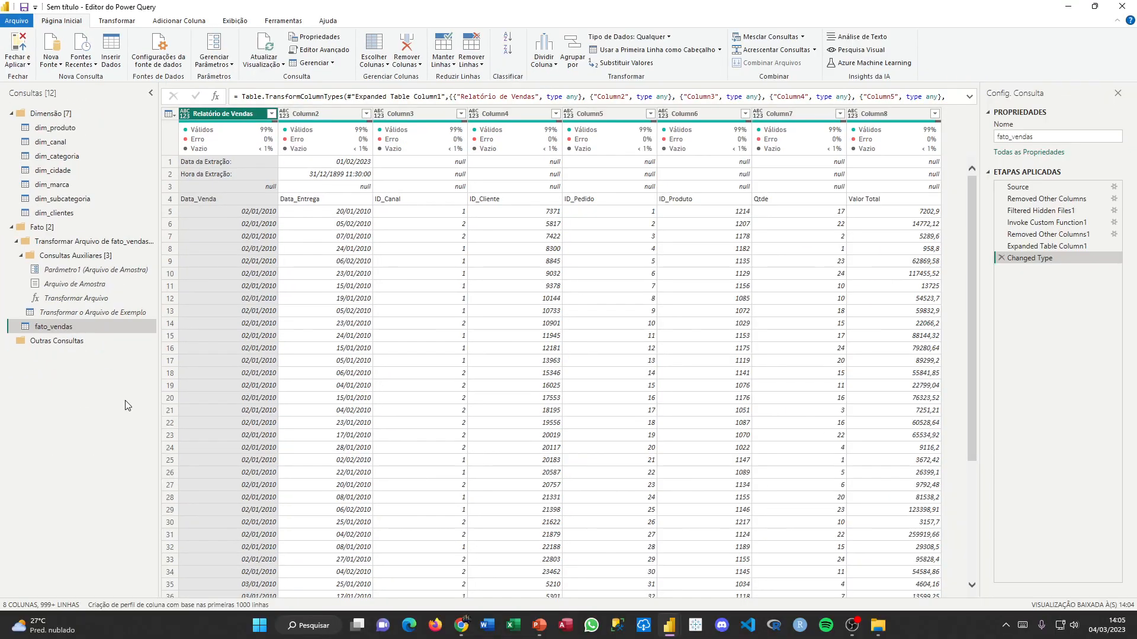
Refresh the preview of the Transformar o Arquivo de Exemplo query and delete its Promoted Headers step.
{"action": "left_click", "coordinate": [77, 314]}
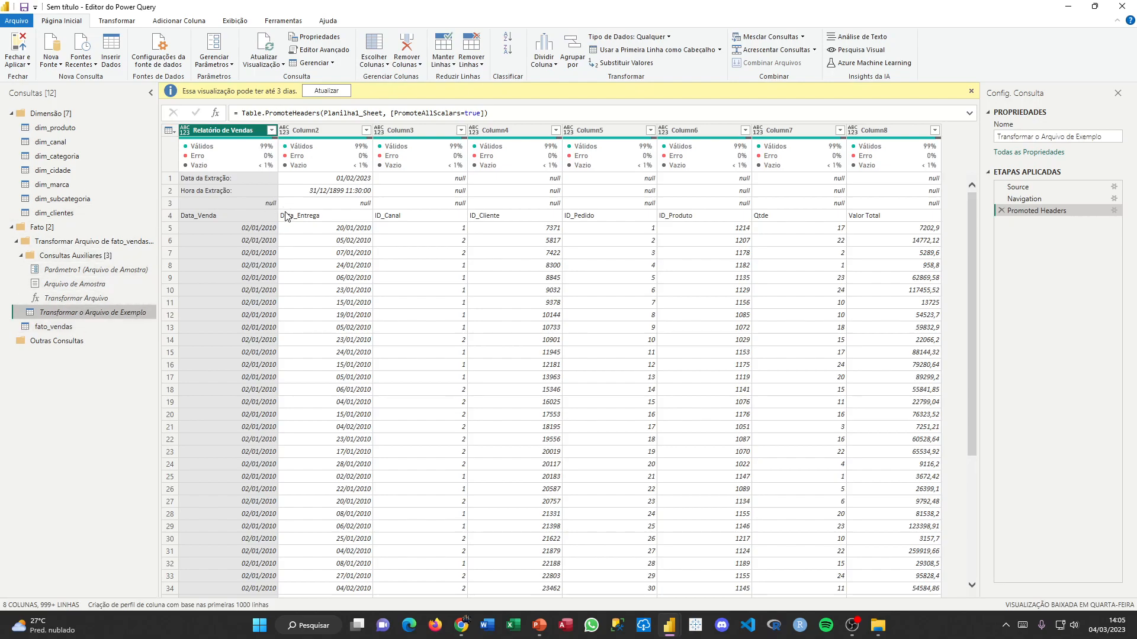
{"action": "left_click", "coordinate": [73, 327]}
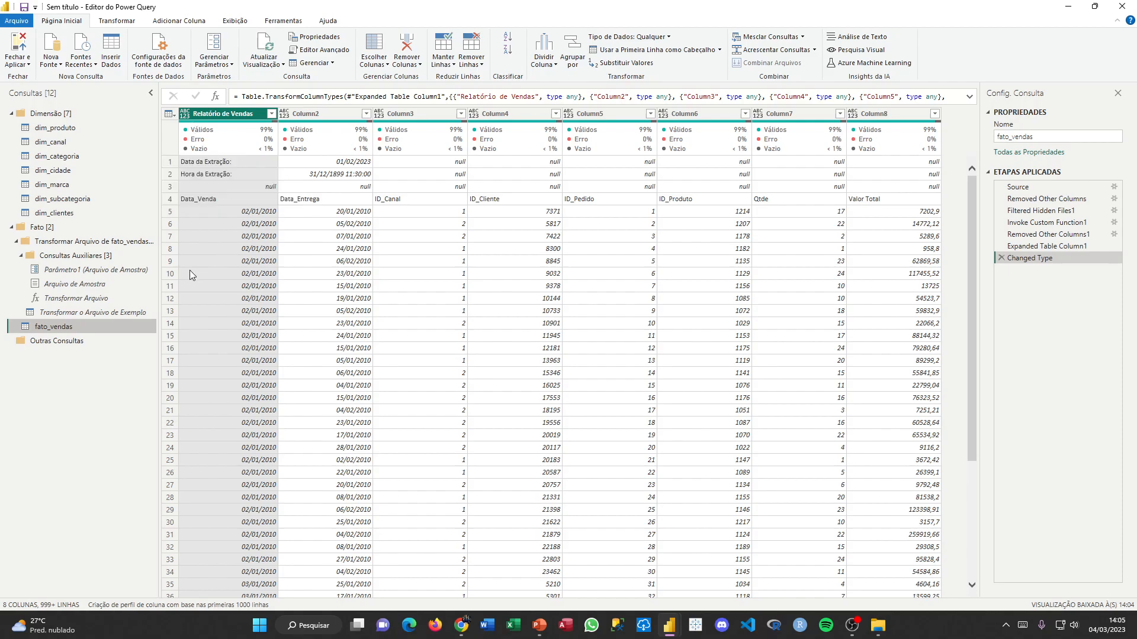
{"action": "left_click", "coordinate": [74, 314]}
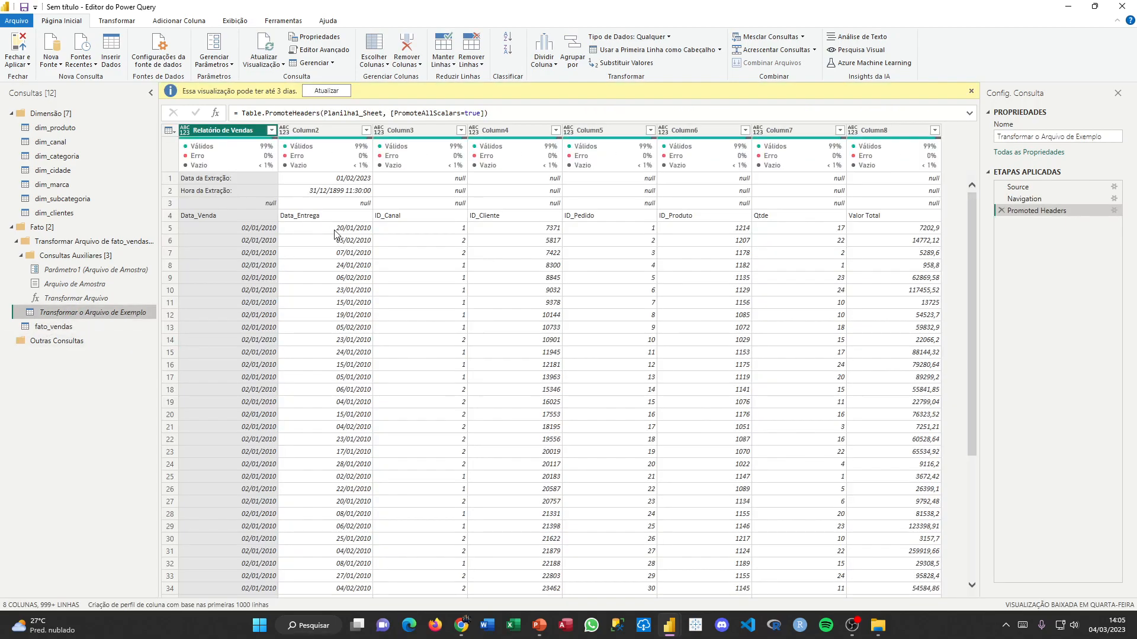
{"action": "left_click", "coordinate": [326, 91]}
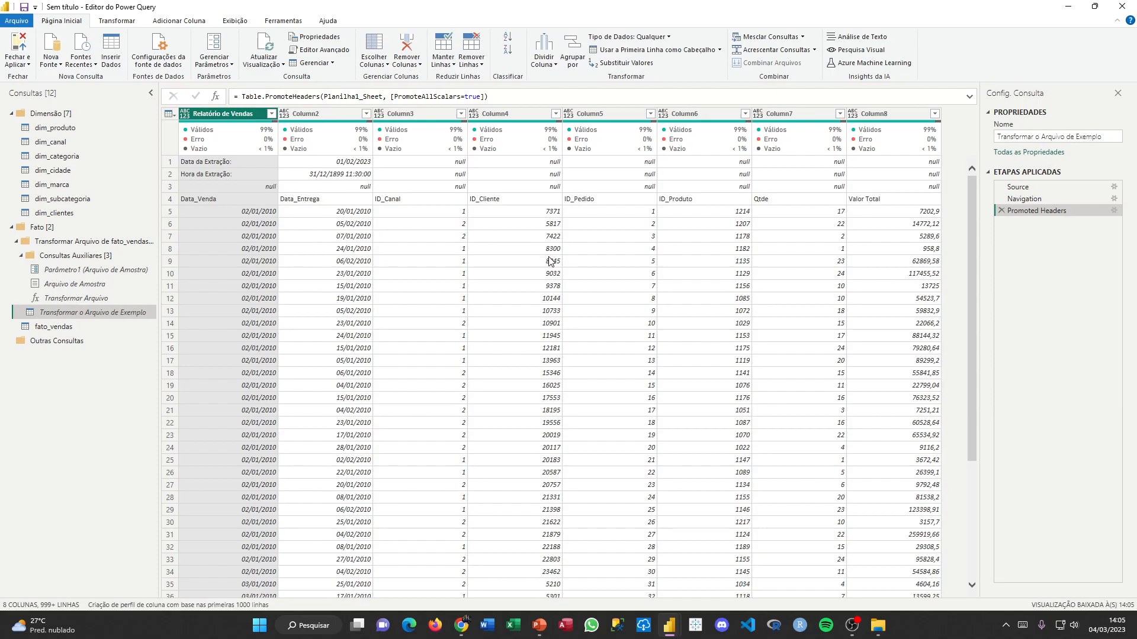
{"action": "left_click", "coordinate": [1000, 211]}
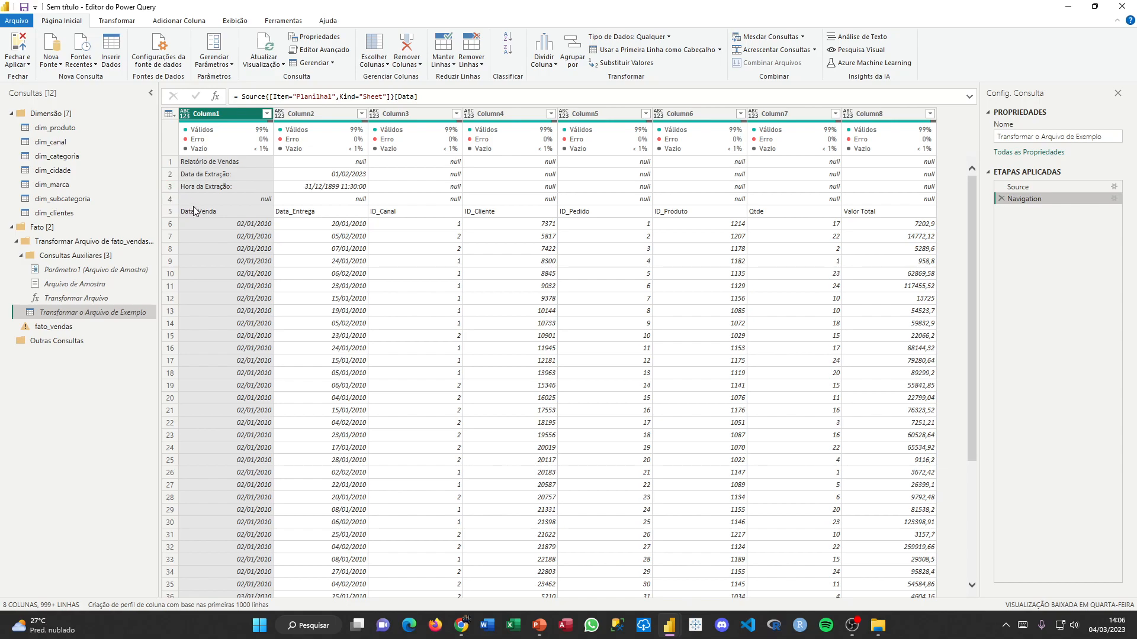
Remove the top 4 rows above the Data_Venda header row in the sample file query.
{"action": "scroll", "coordinate": [225, 225], "scroll_direction": "down", "scroll_amount": 3}
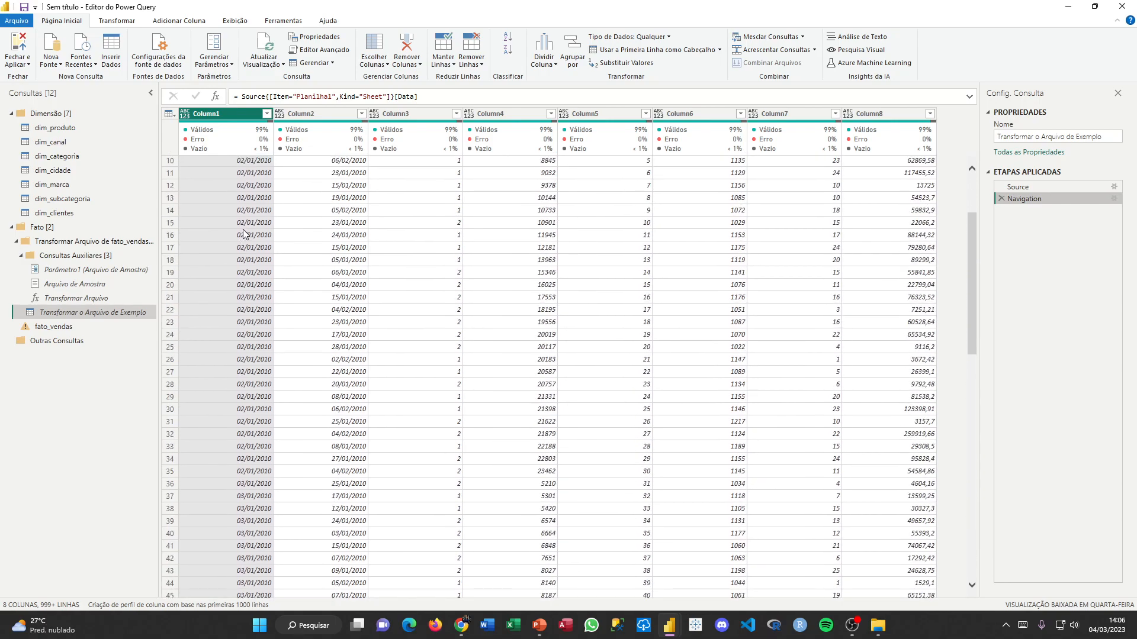
{"action": "scroll", "coordinate": [243, 234], "scroll_direction": "up", "scroll_amount": 3}
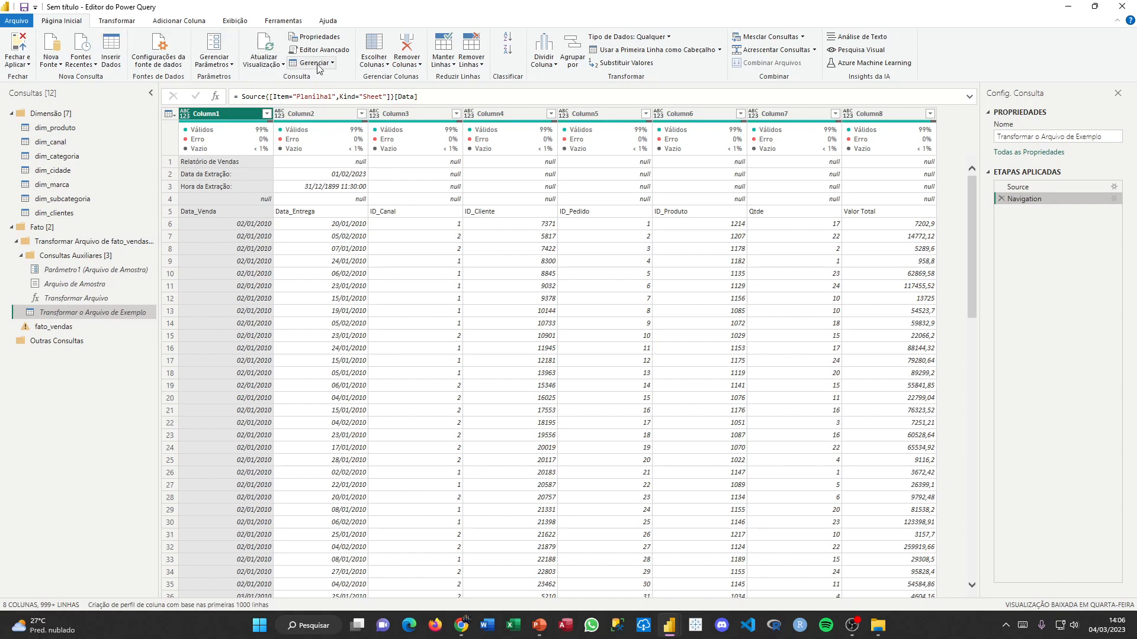
{"action": "left_click", "coordinate": [466, 67]}
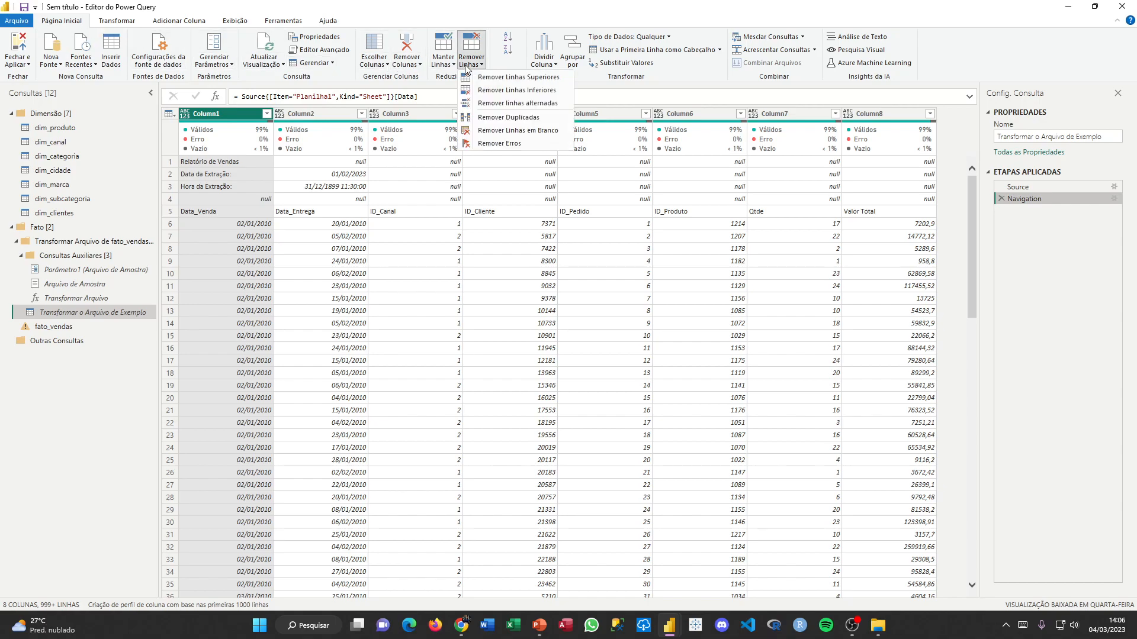
{"action": "left_click", "coordinate": [510, 78]}
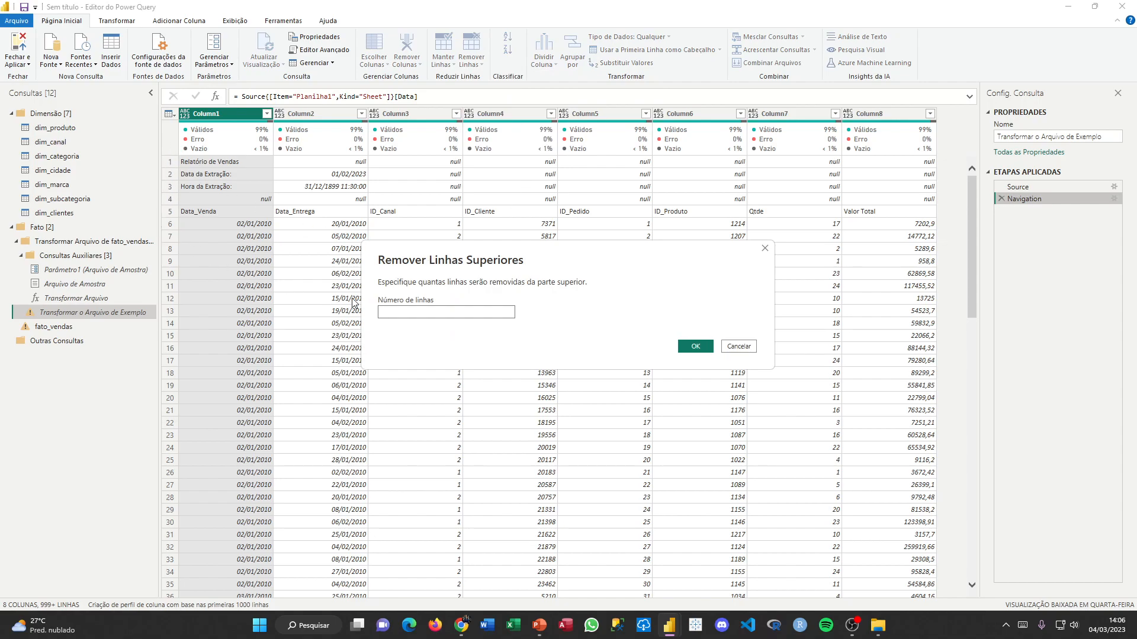
{"action": "left_click", "coordinate": [396, 312]}
{"action": "type", "text": "4"}
{"action": "left_click", "coordinate": [695, 347]}
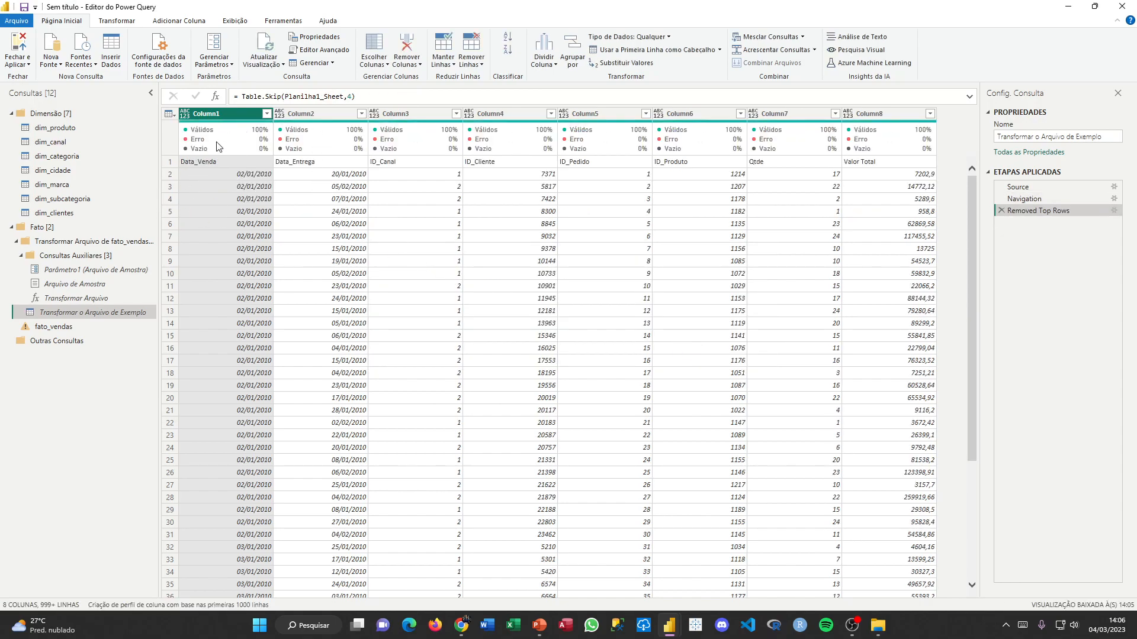
Filter out the empty rows in Column1 with Remover Vazio.
{"action": "mouse_move", "coordinate": [202, 146]}
{"action": "left_click", "coordinate": [267, 114]}
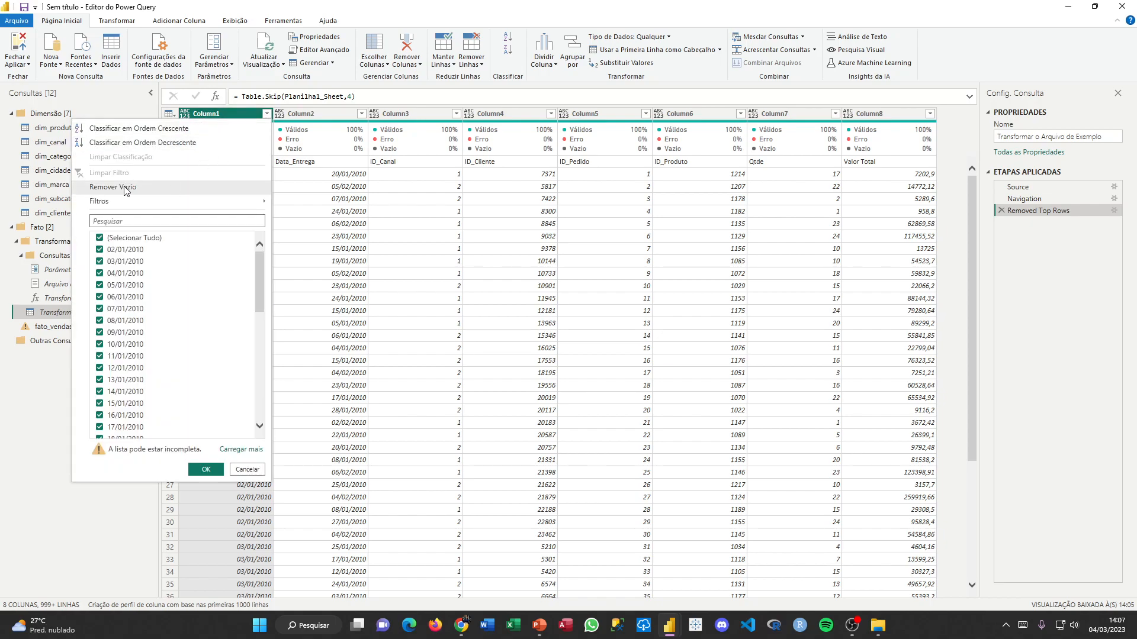
{"action": "left_click", "coordinate": [314, 186]}
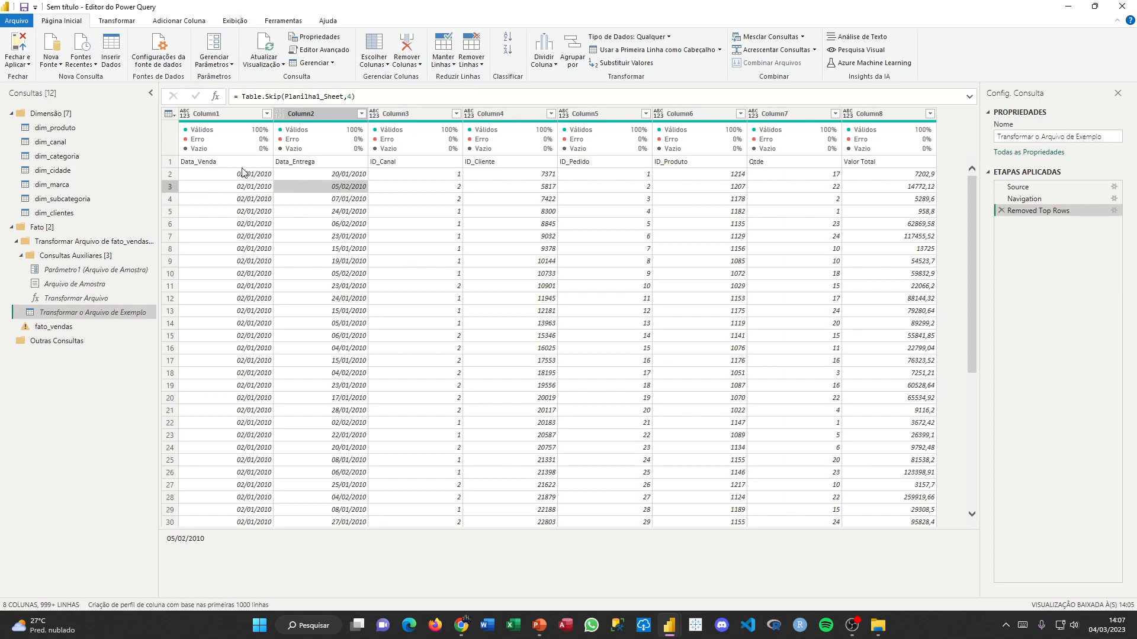
{"action": "left_click", "coordinate": [266, 114]}
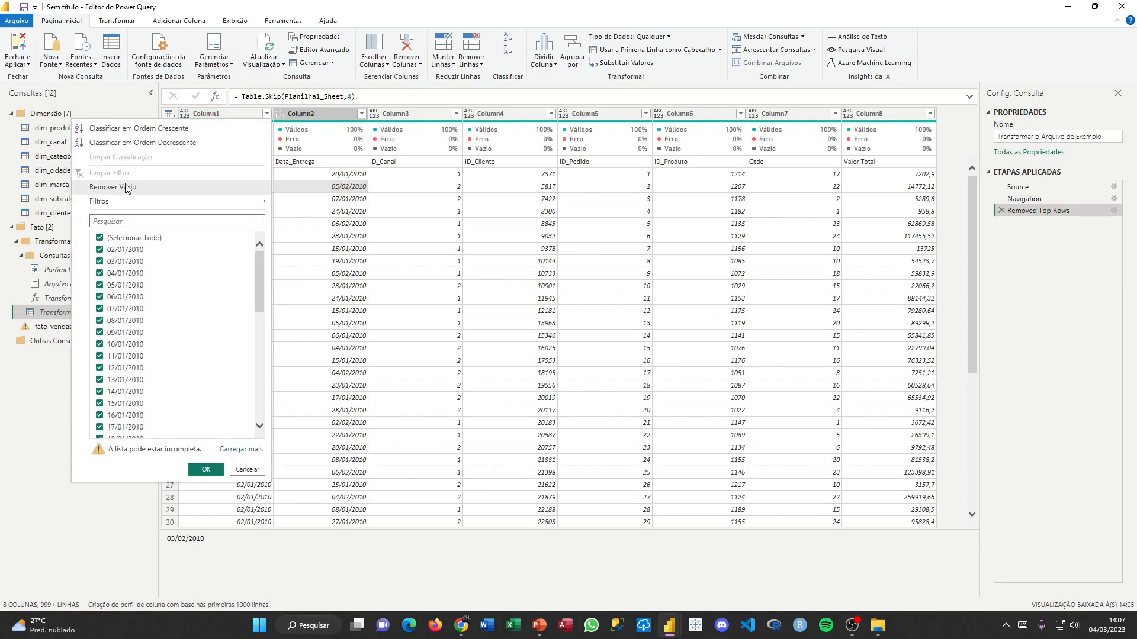
{"action": "left_click", "coordinate": [264, 116]}
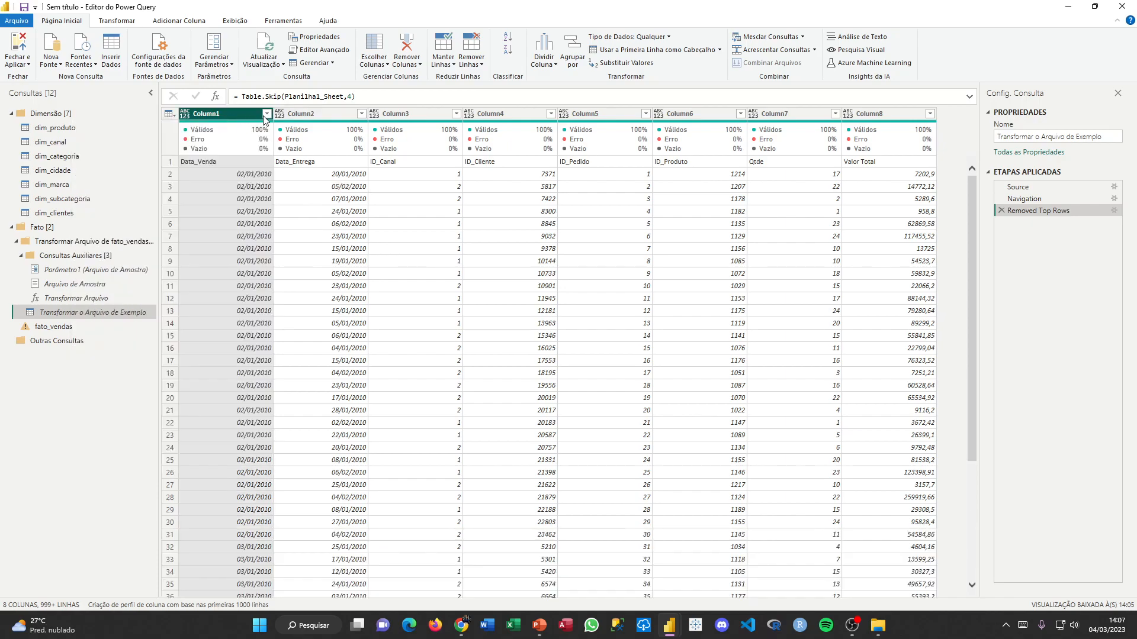
{"action": "left_click", "coordinate": [267, 114]}
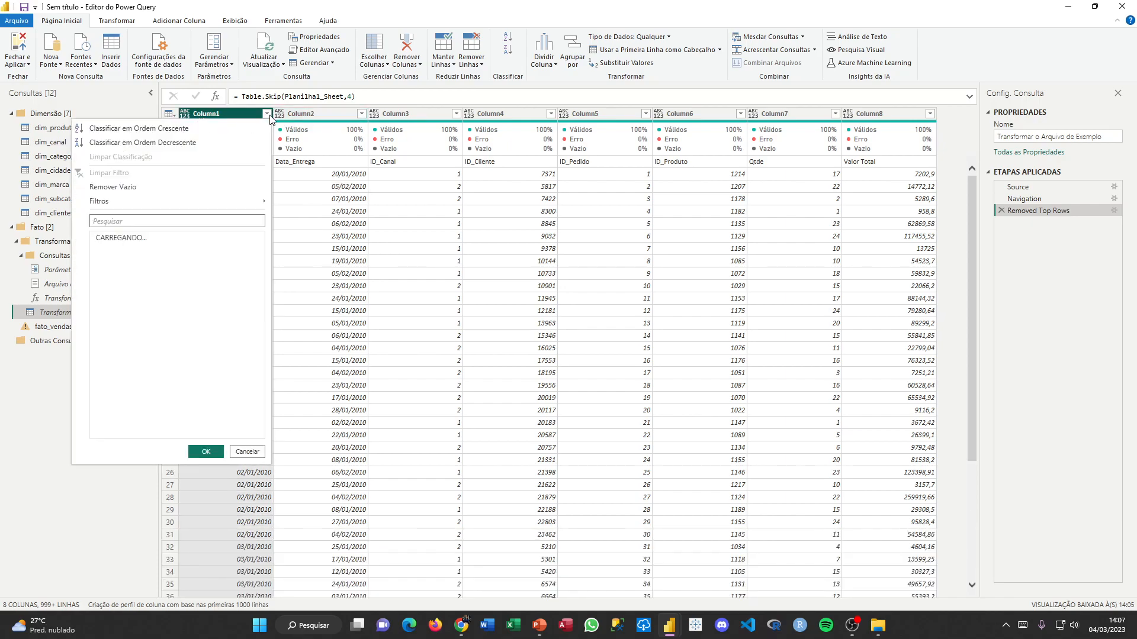
{"action": "left_click", "coordinate": [148, 189]}
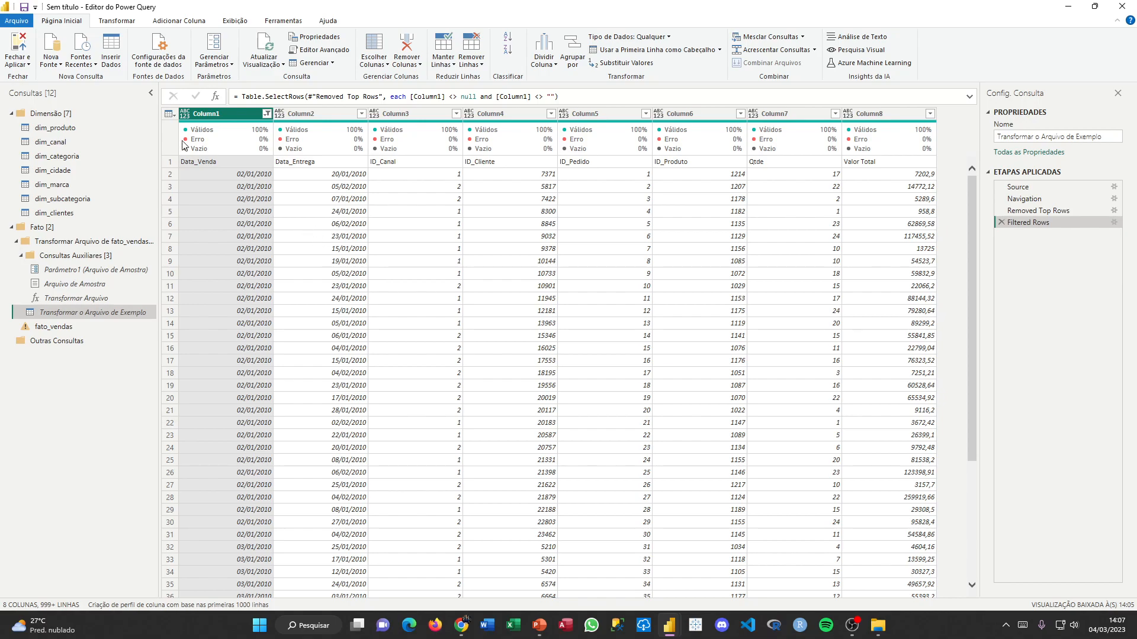
Promote the first row of the sample file query to column headers.
{"action": "left_click", "coordinate": [116, 24]}
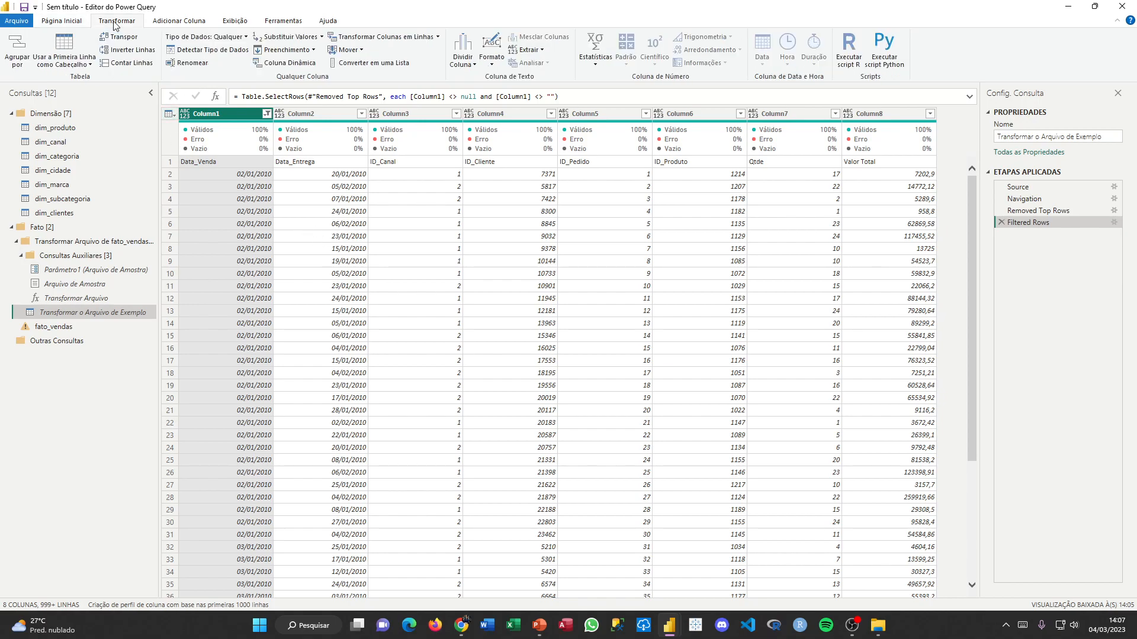
{"action": "left_click", "coordinate": [173, 118]}
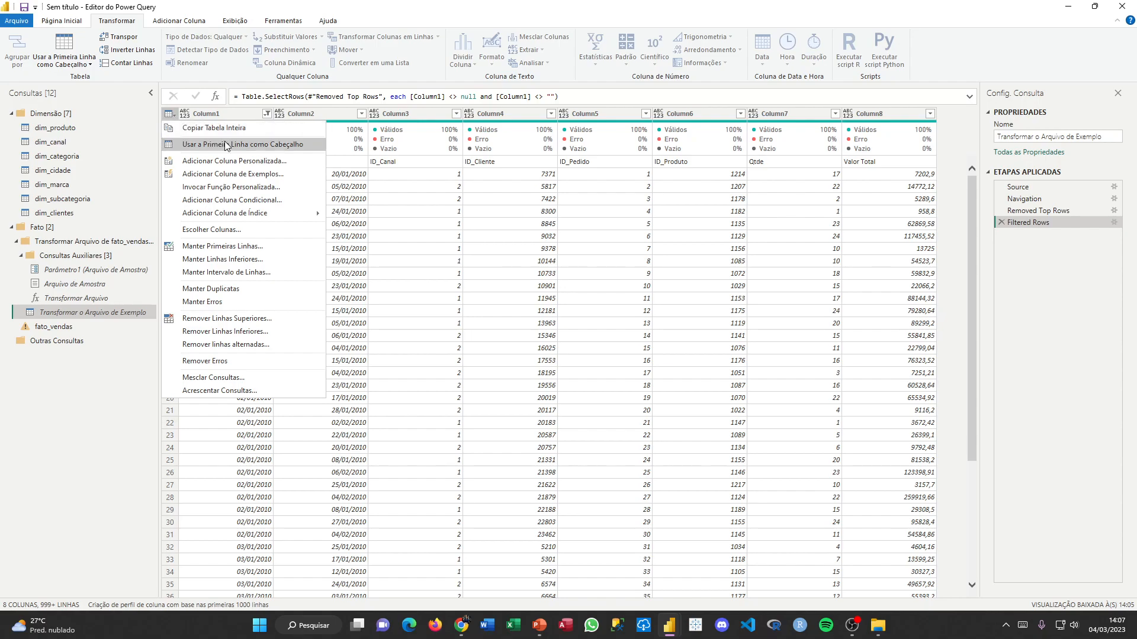
{"action": "left_click", "coordinate": [242, 144]}
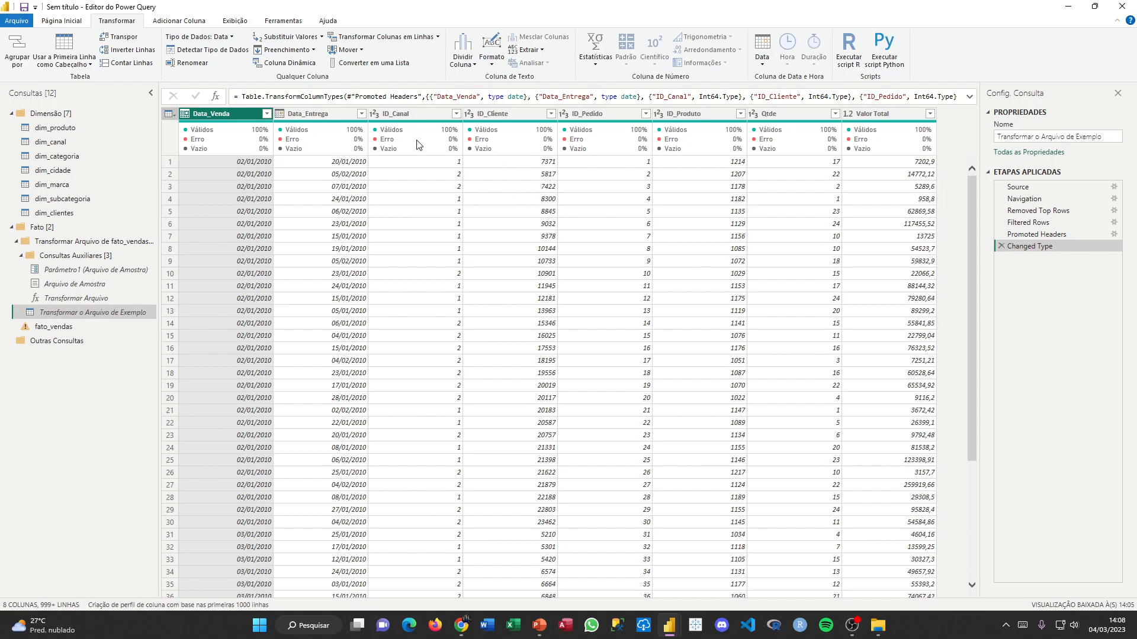
Examine the column names in the Changed Type formula of fato_vendas and return to the Transformar o Arquivo de Exemplo query.
{"action": "left_click", "coordinate": [82, 329]}
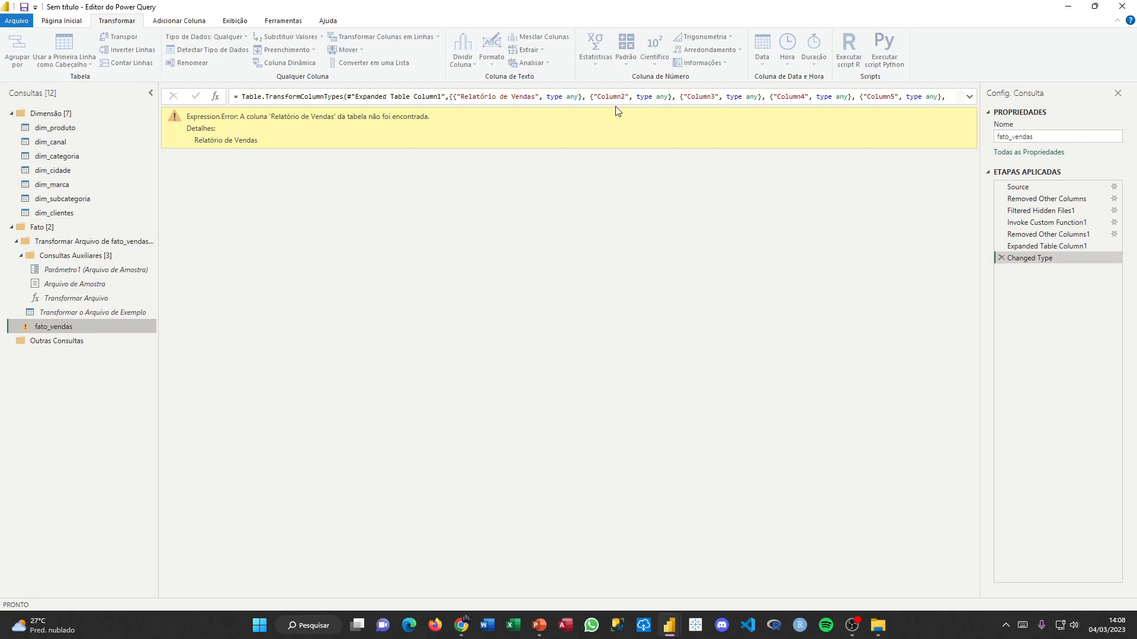
{"action": "left_click_drag", "start_coordinate": [594, 96], "coordinate": [712, 98]}
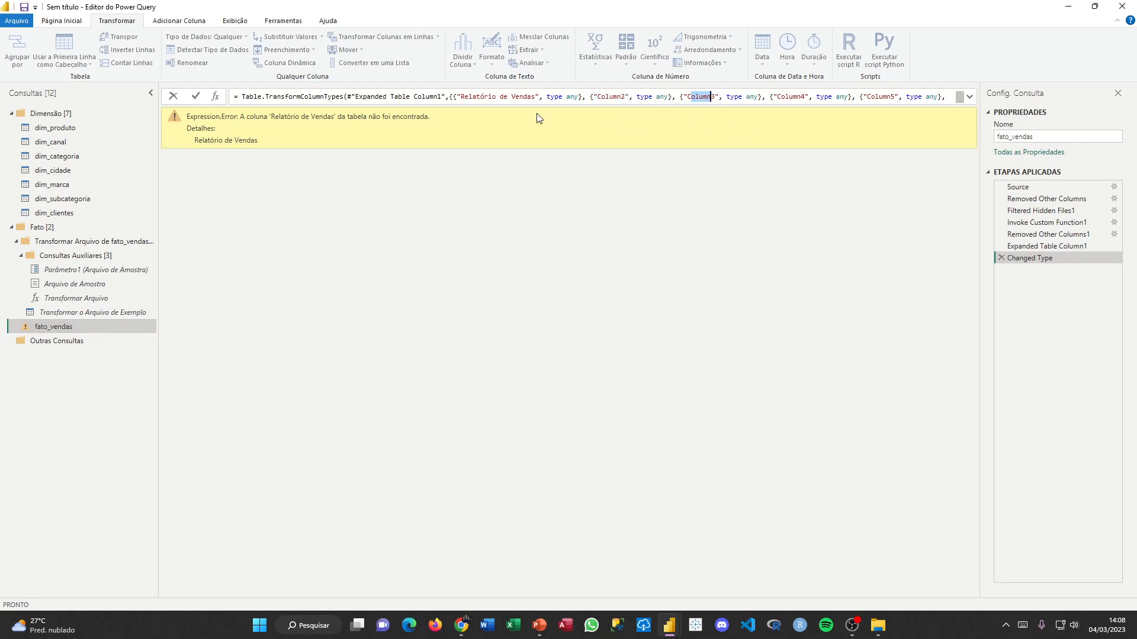
{"action": "left_click", "coordinate": [112, 312]}
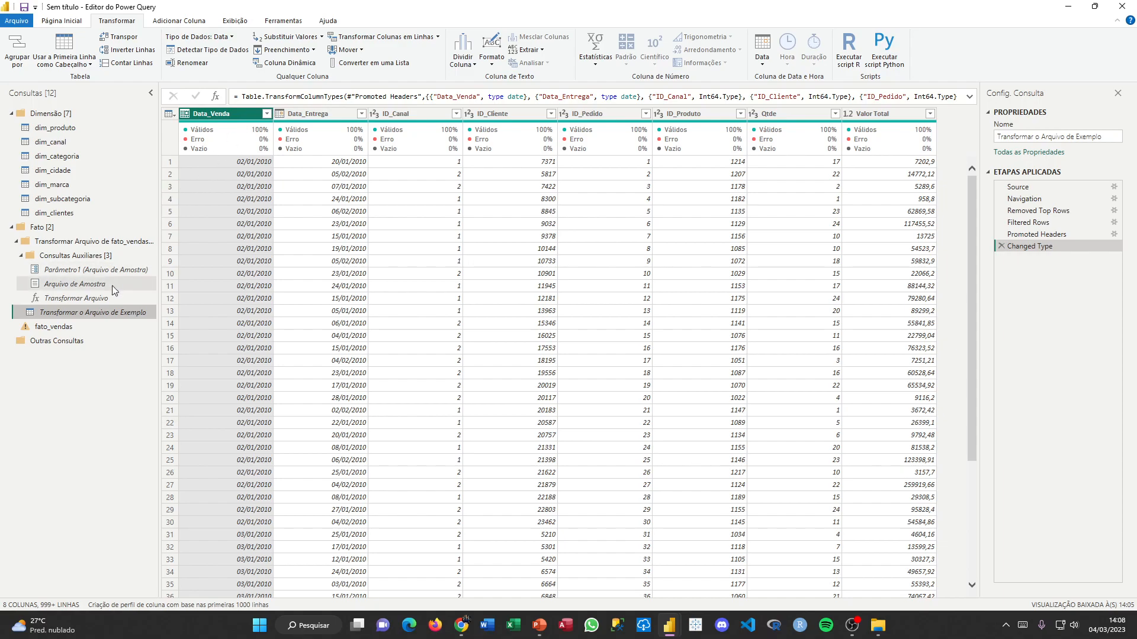
Delete the Changed Type step from fato_vendas and from the Transformar o Arquivo de Exemplo query.
{"action": "left_click", "coordinate": [86, 330]}
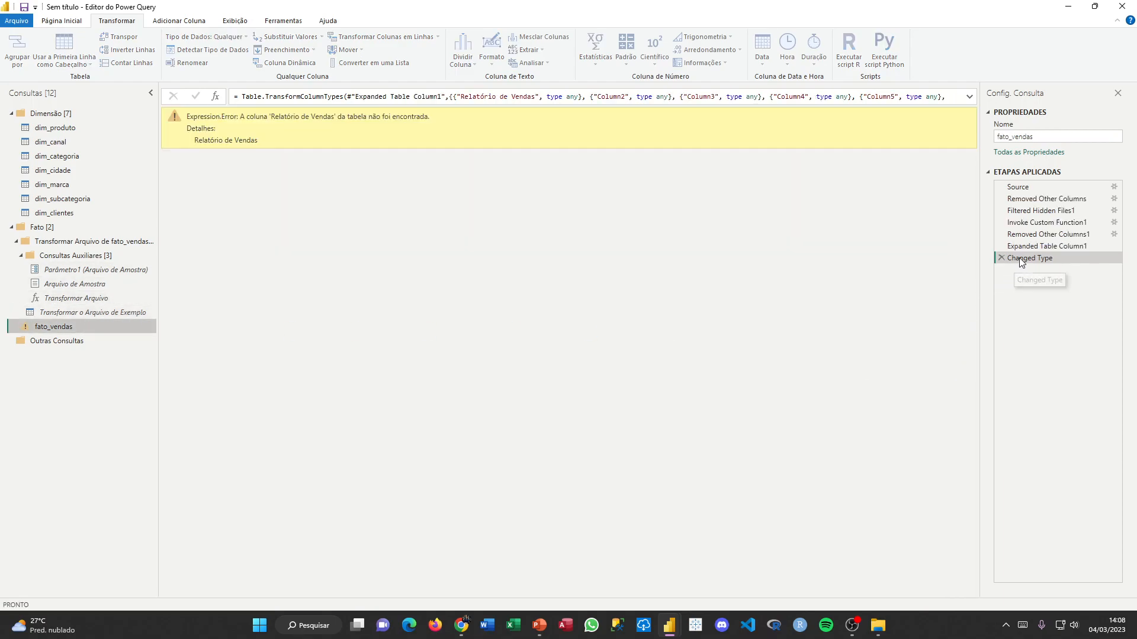
{"action": "left_click", "coordinate": [1002, 258]}
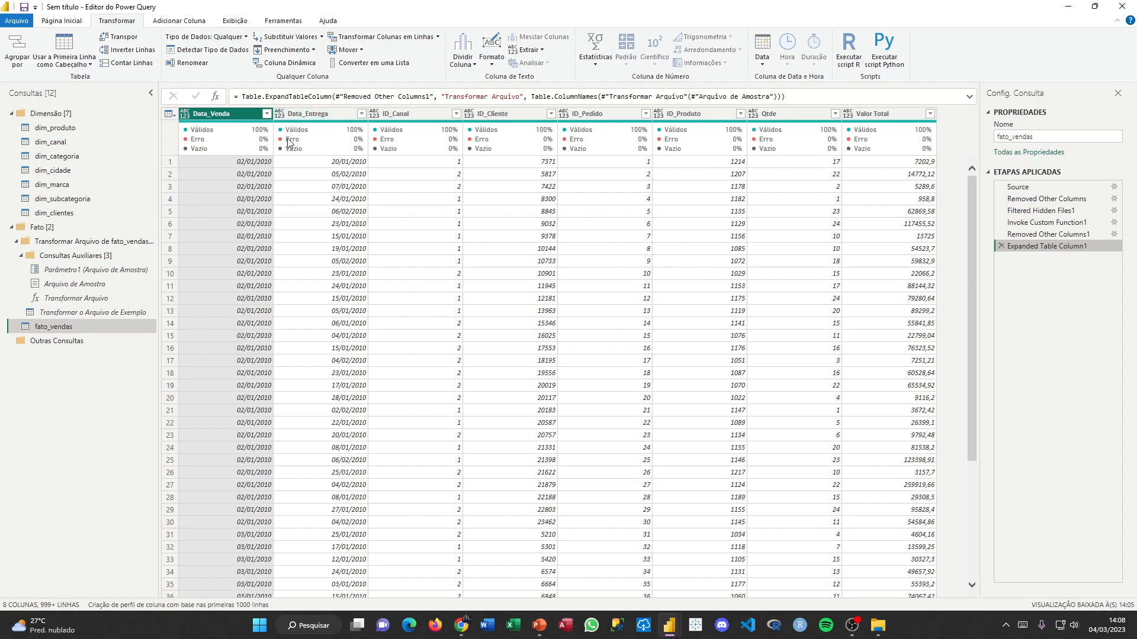
{"action": "mouse_move", "coordinate": [255, 134]}
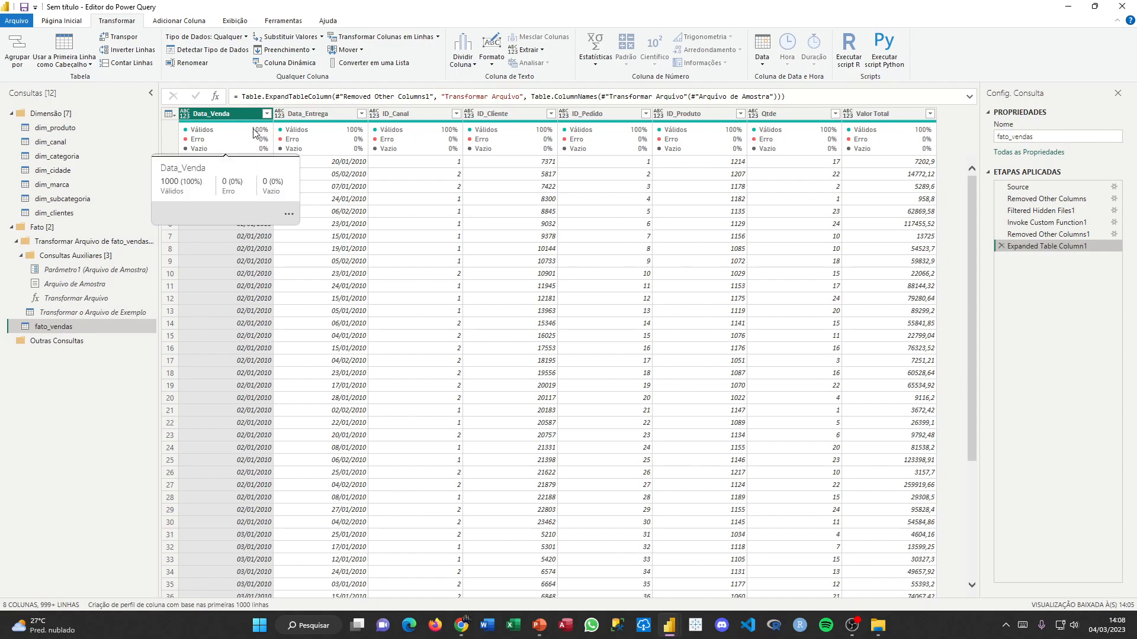
{"action": "left_click", "coordinate": [104, 312]}
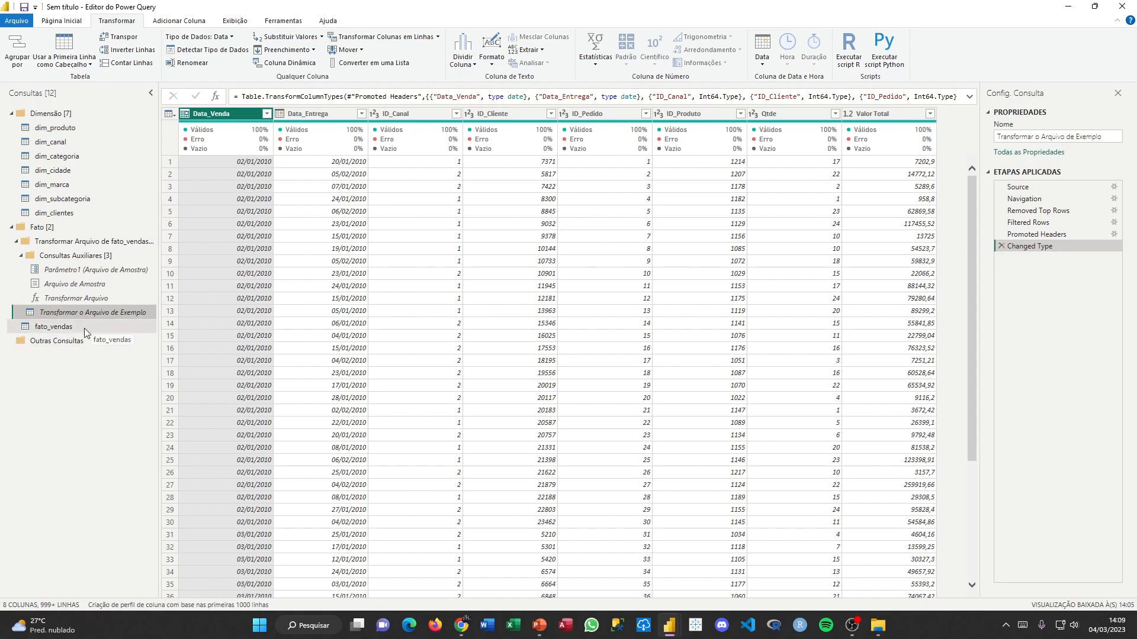
{"action": "left_click", "coordinate": [1002, 247]}
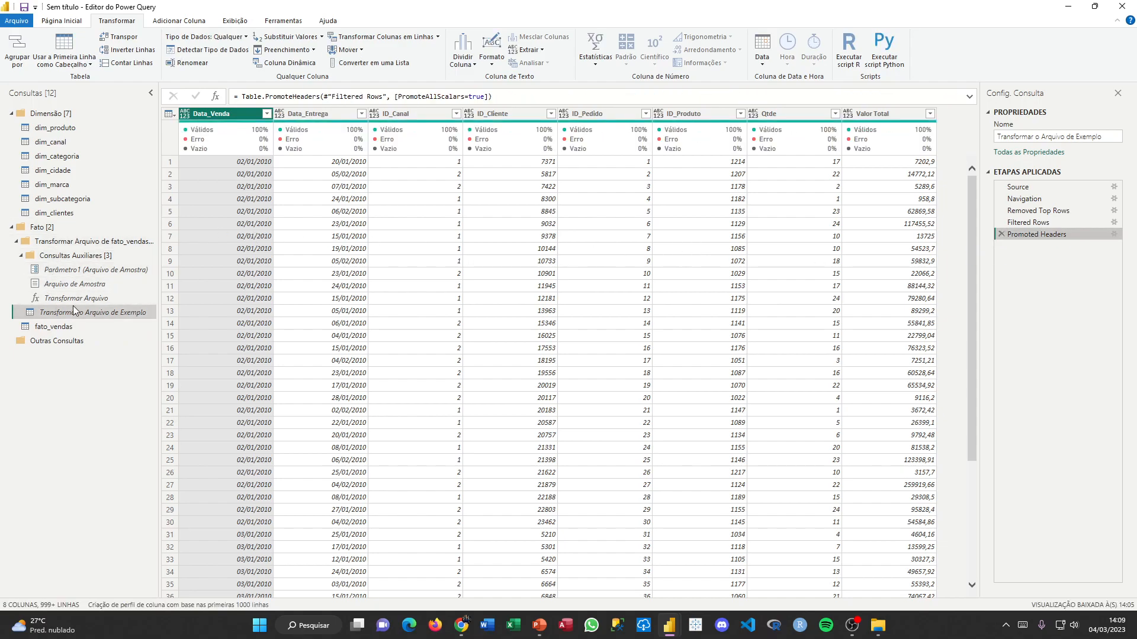
Check the filter value lists of Data_Venda, ID_Cliente and ID_Canal in fato_vendas without applying any filter.
{"action": "left_click", "coordinate": [70, 326]}
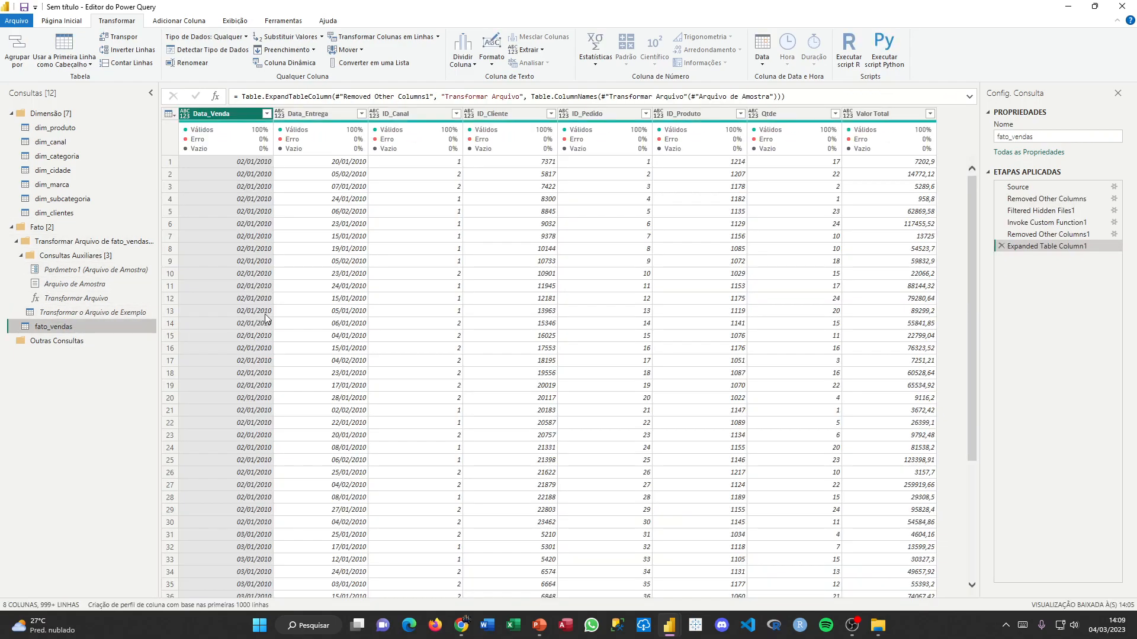
{"action": "left_click", "coordinate": [267, 114]}
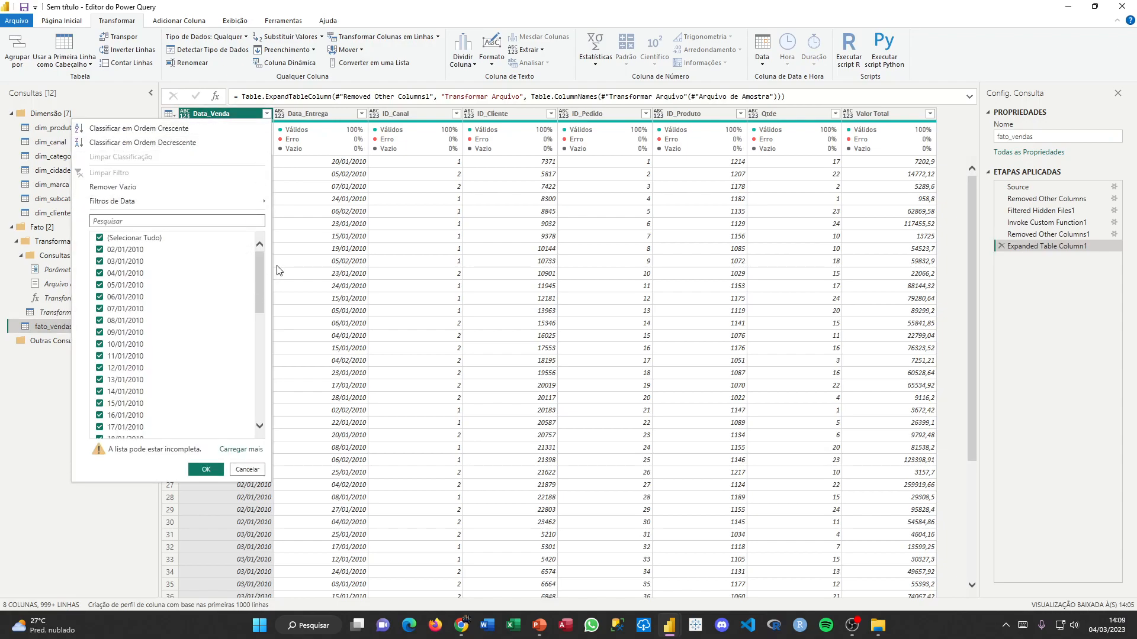
{"action": "left_click", "coordinate": [551, 114]}
{"action": "left_click_drag", "start_coordinate": [543, 256], "coordinate": [564, 453]}
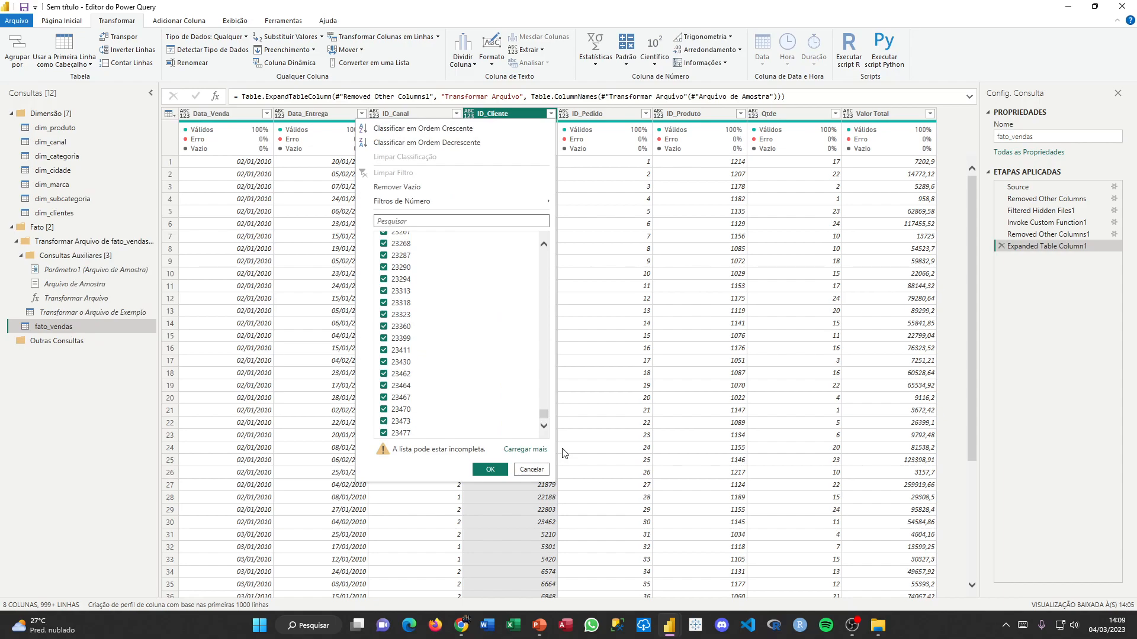
{"action": "left_click", "coordinate": [590, 369]}
{"action": "left_click", "coordinate": [457, 114]}
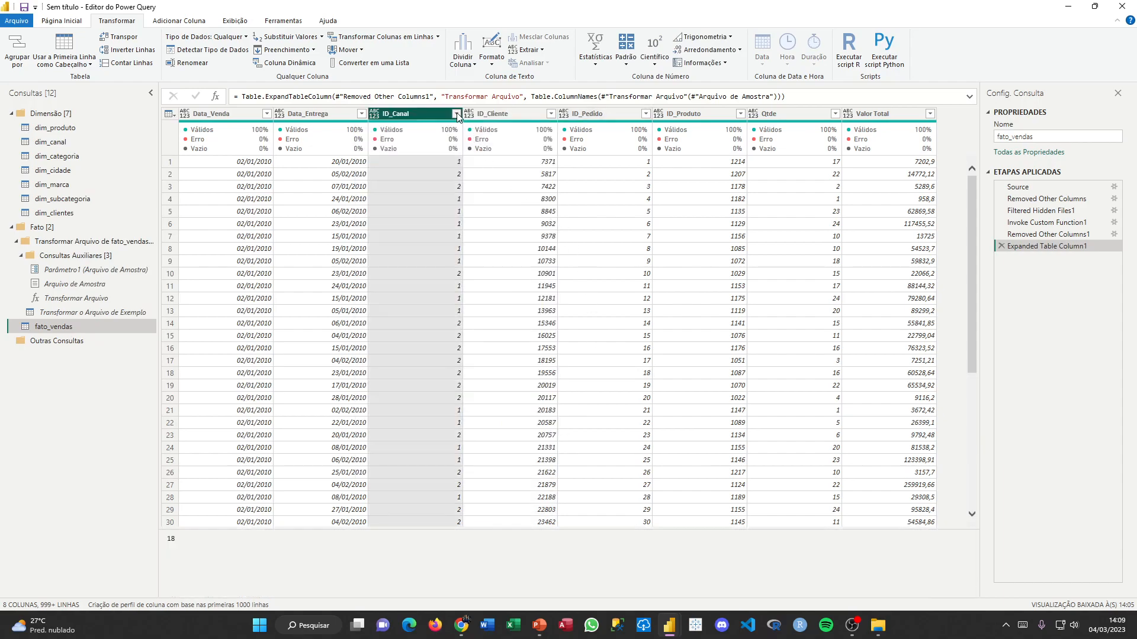
{"action": "left_click", "coordinate": [437, 298]}
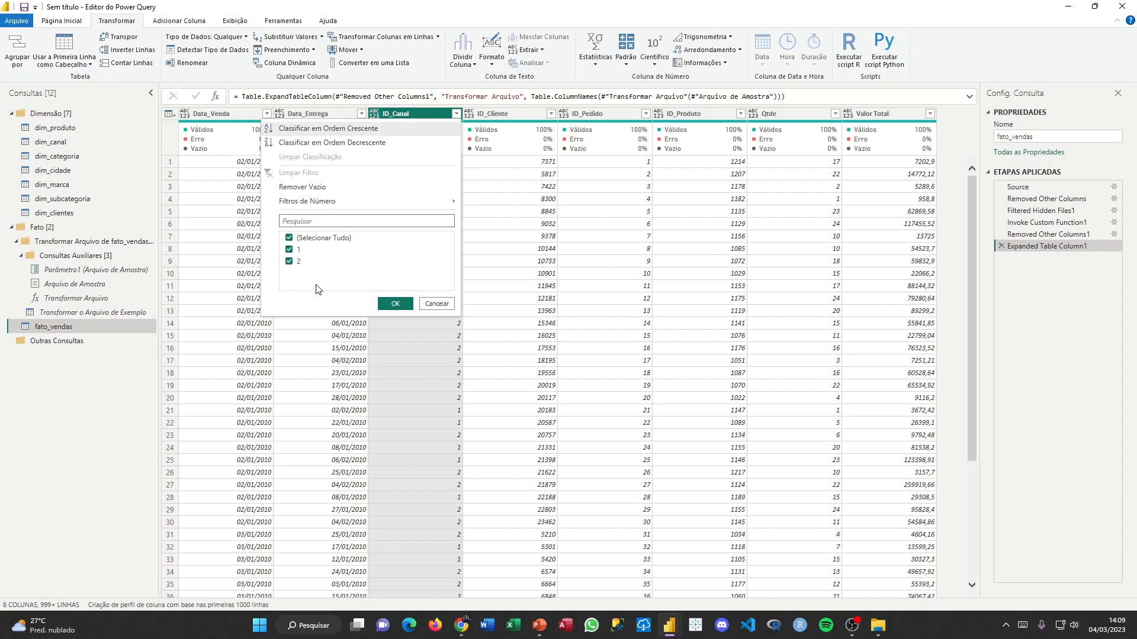
{"action": "left_click", "coordinate": [438, 304]}
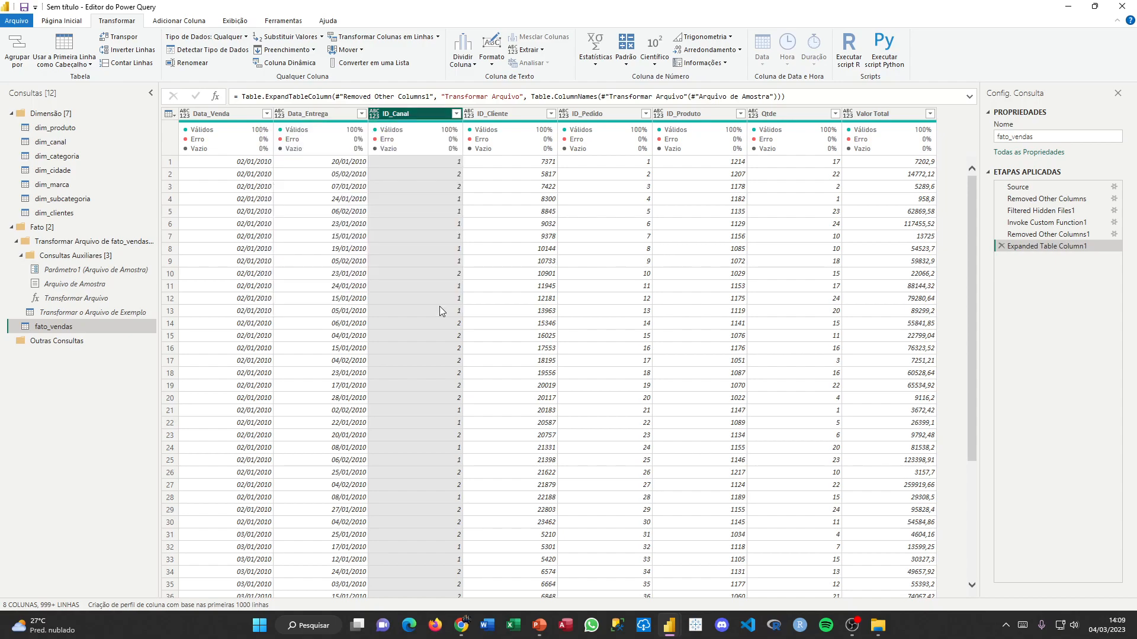
Compare the sample file query with fato_vendas, then load more Data_Venda filter values there and look through the dates.
{"action": "left_click", "coordinate": [119, 314]}
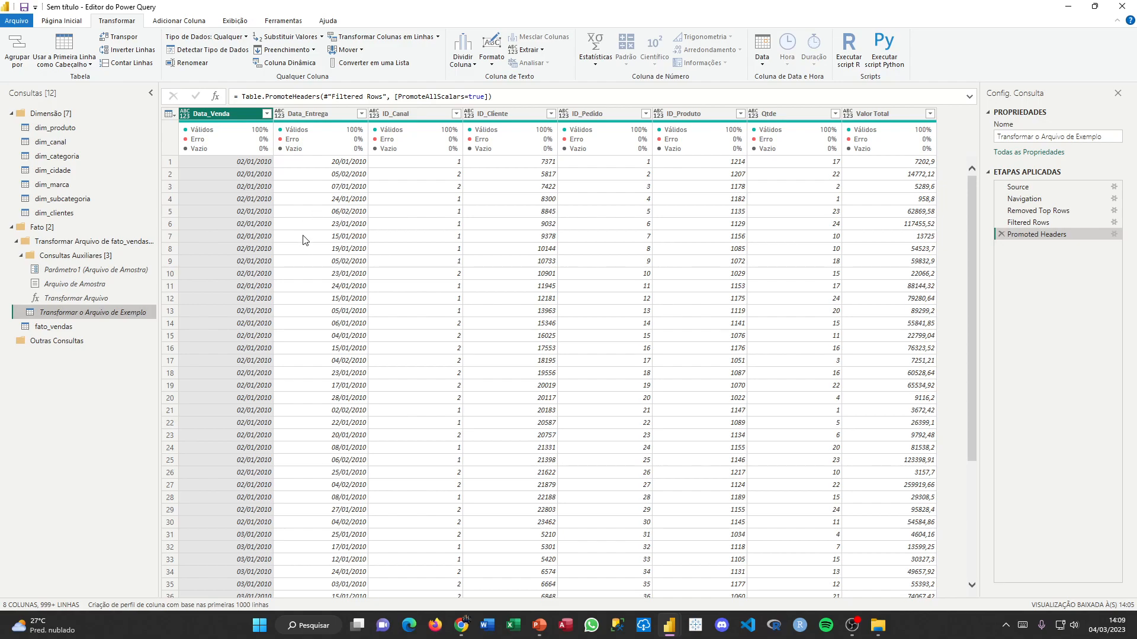
{"action": "left_click", "coordinate": [94, 328]}
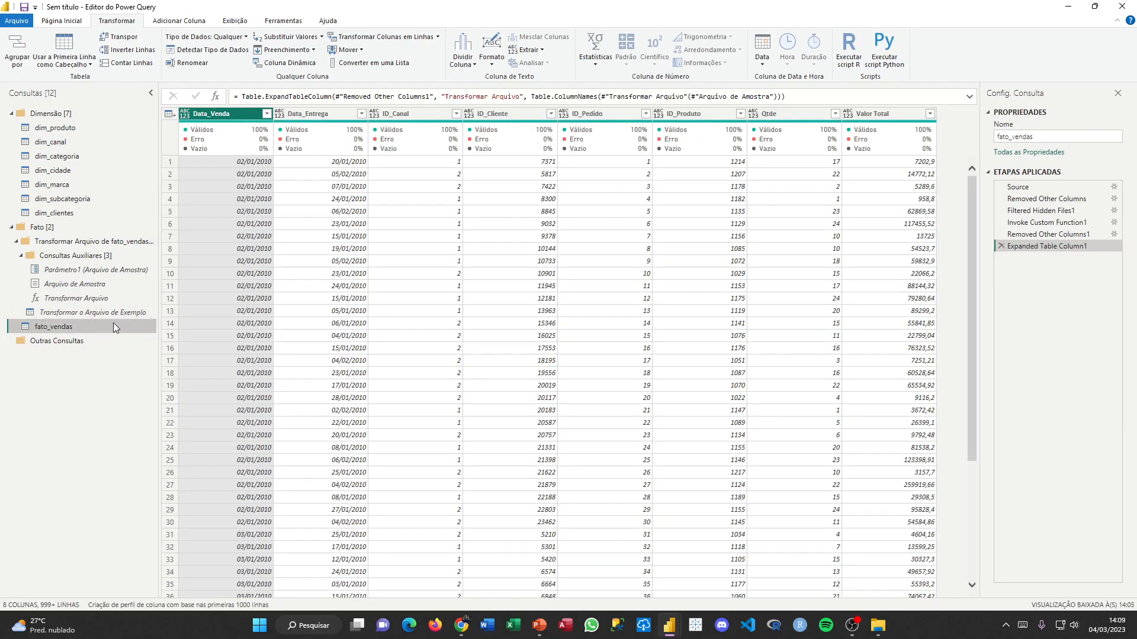
{"action": "left_click", "coordinate": [267, 113]}
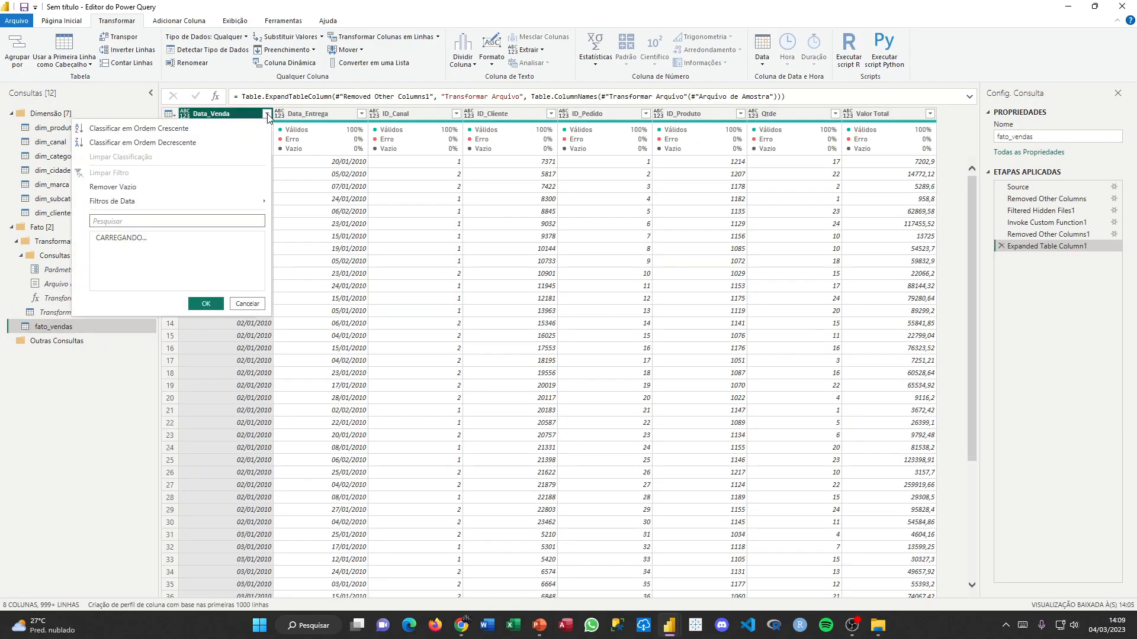
{"action": "left_click", "coordinate": [237, 449]}
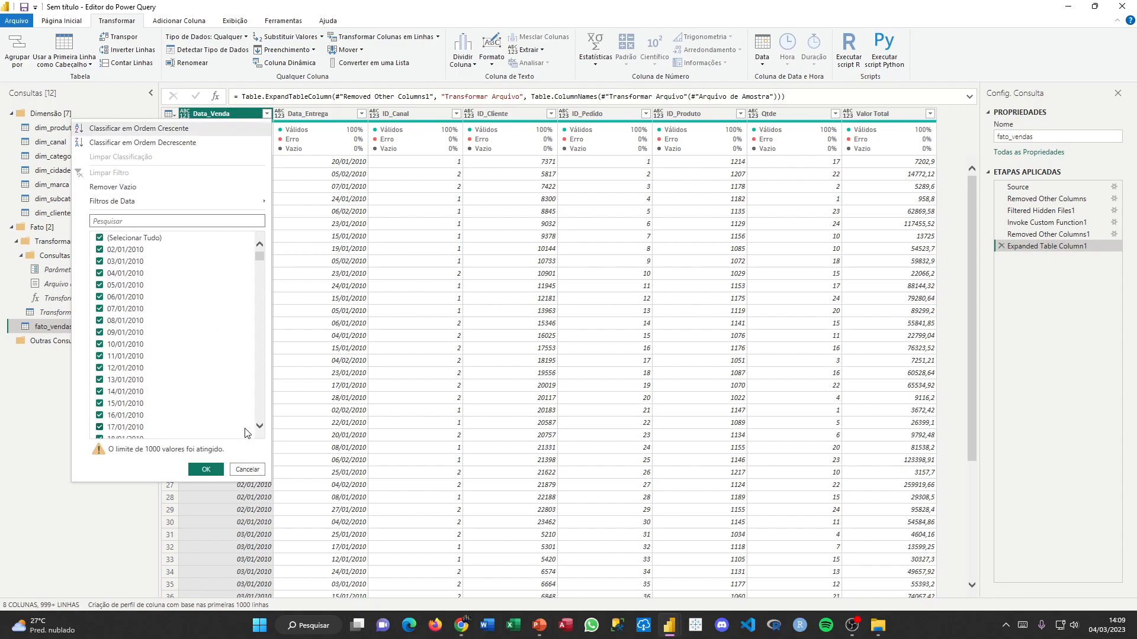
{"action": "left_click_drag", "start_coordinate": [259, 256], "coordinate": [246, 414]}
{"action": "left_click", "coordinate": [246, 469]}
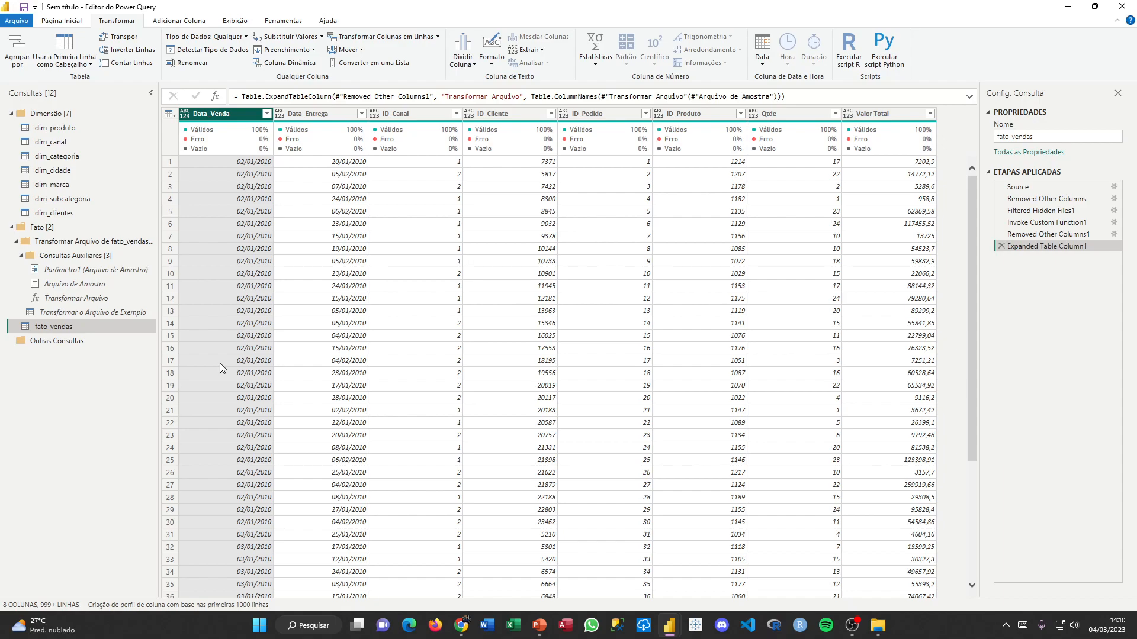
Collapse the Transformar Arquivo de fato_vendas query group and rename it fato_vendas.
{"action": "left_click_drag", "start_coordinate": [65, 285], "coordinate": [29, 287]}
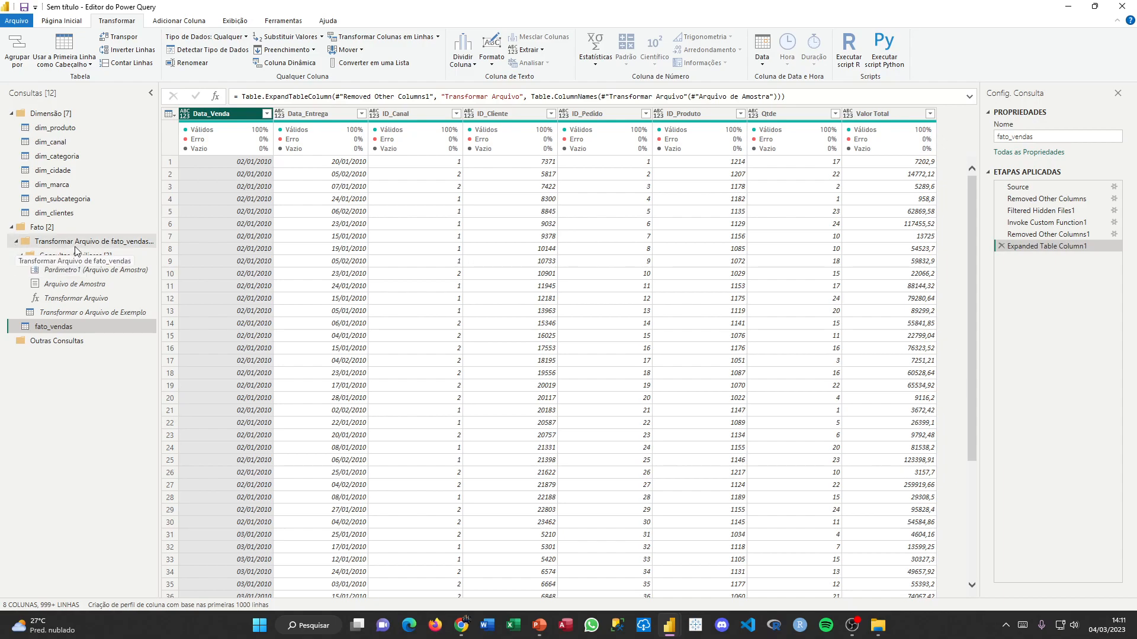
{"action": "left_click", "coordinate": [16, 244]}
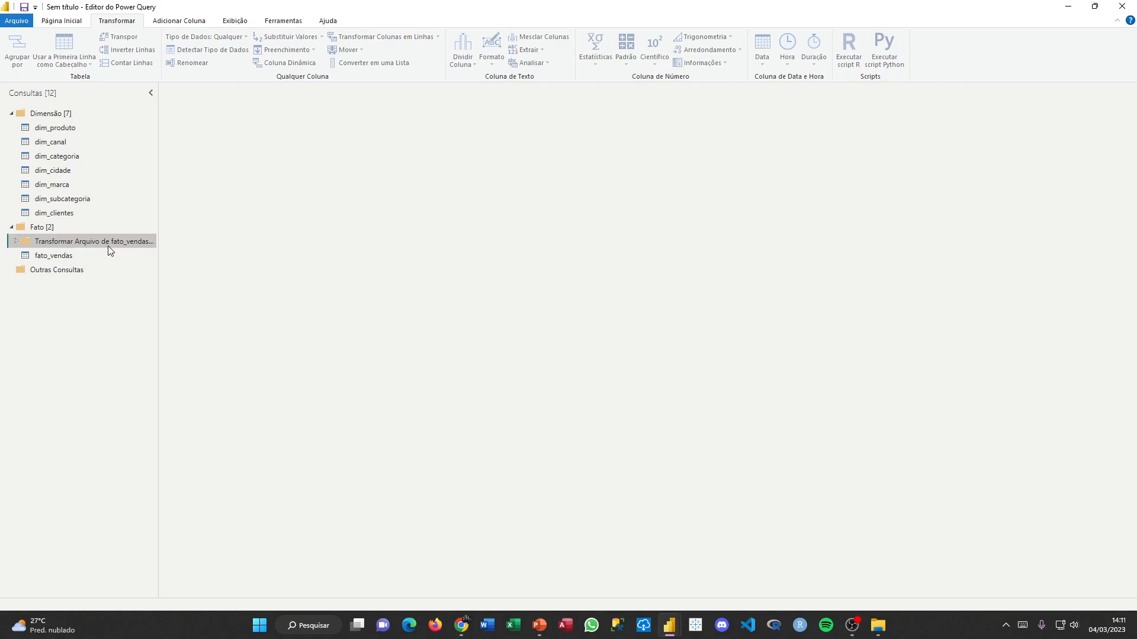
{"action": "left_click", "coordinate": [59, 258]}
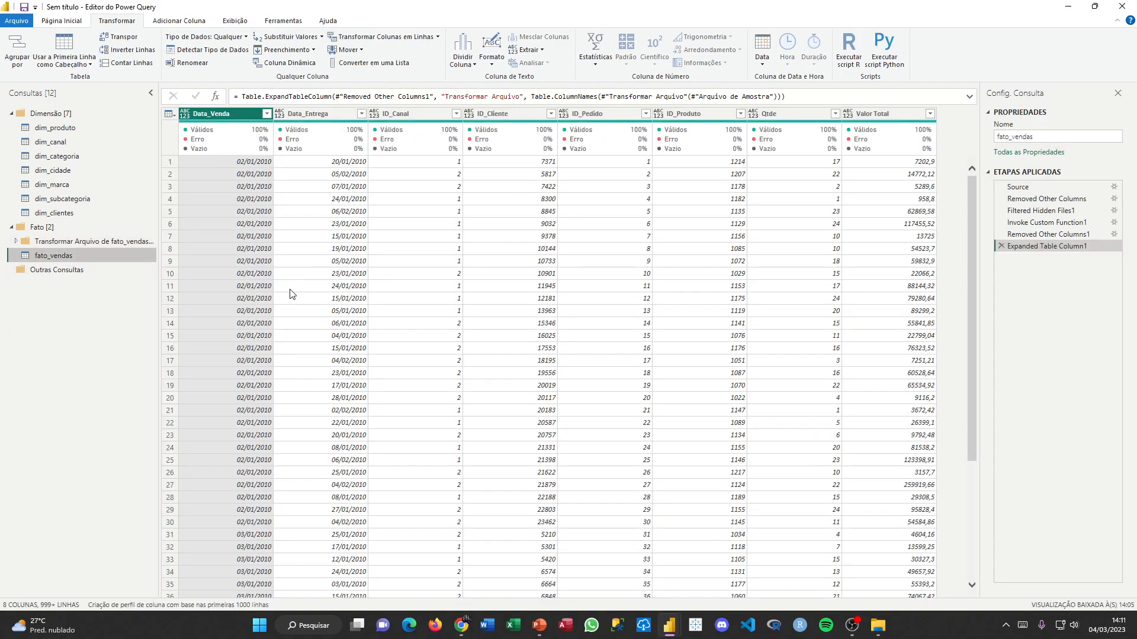
{"action": "left_click", "coordinate": [56, 242]}
{"action": "key", "text": "F2"}
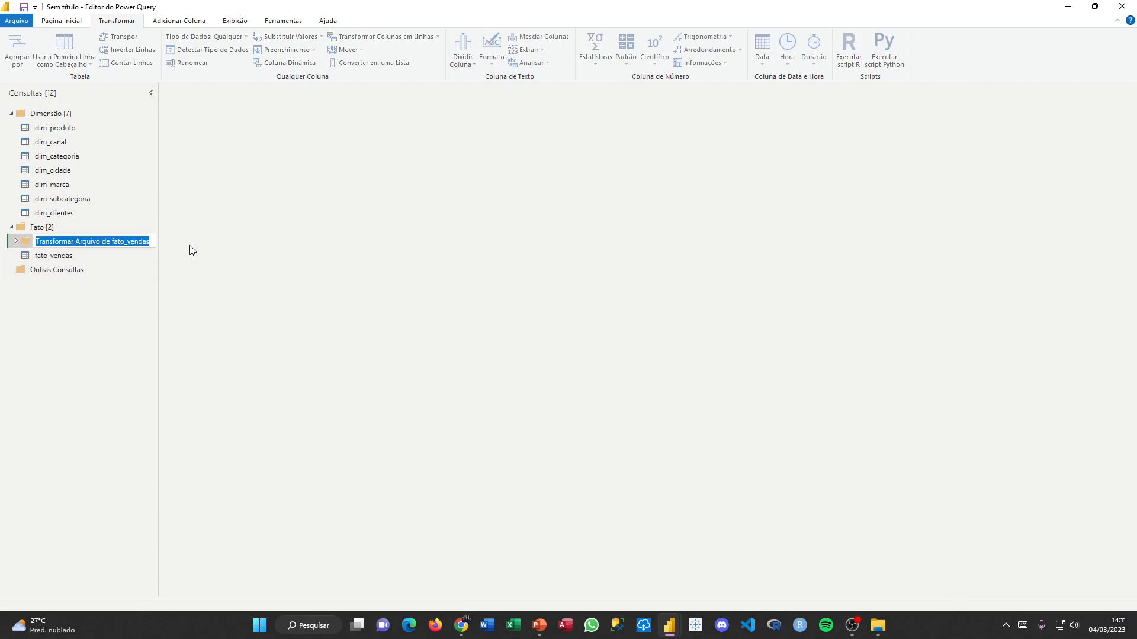
{"action": "type", "text": "fato_vendas"}
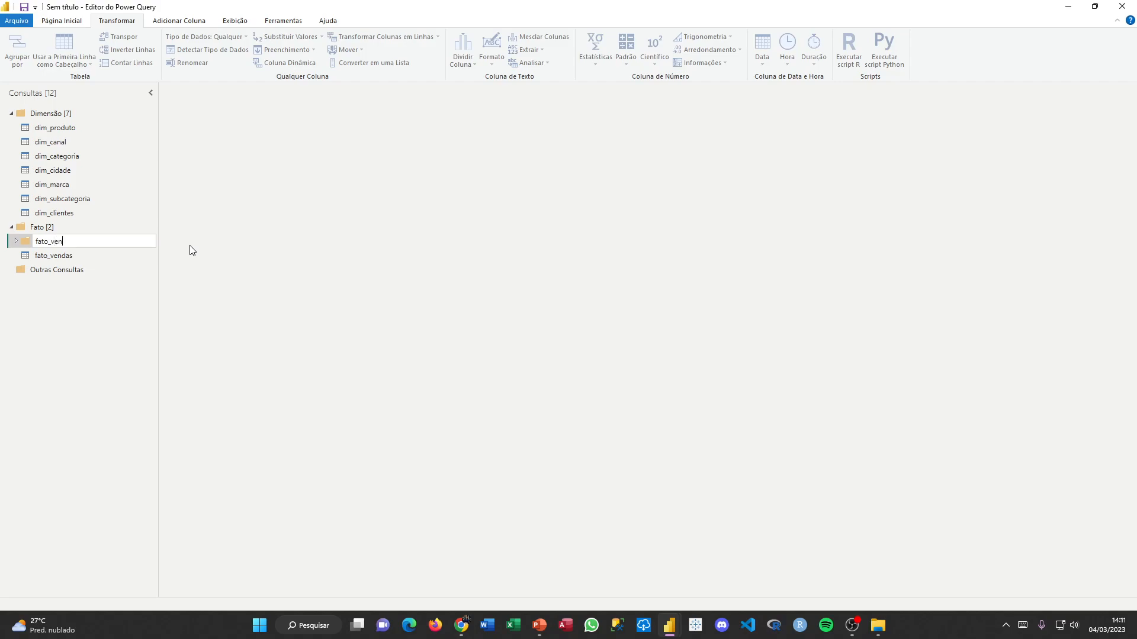
{"action": "key", "text": "Return"}
Create a new top-level query group named Importações.
{"action": "right_click", "coordinate": [56, 298]}
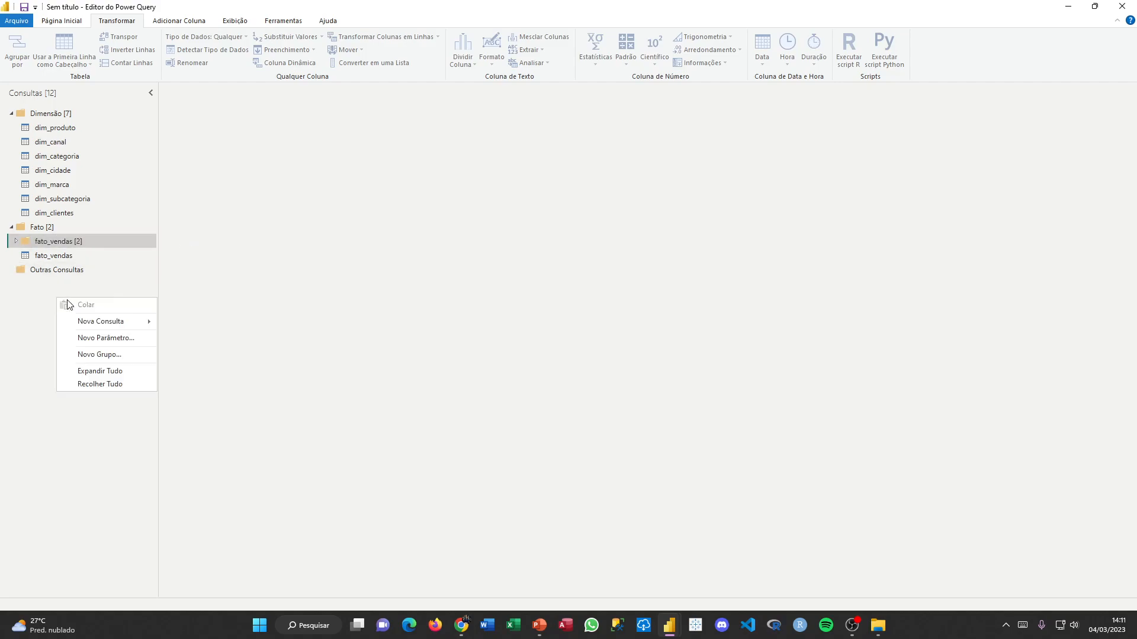
{"action": "left_click", "coordinate": [109, 352]}
{"action": "type", "text": "Importações"}
{"action": "key", "text": "Return"}
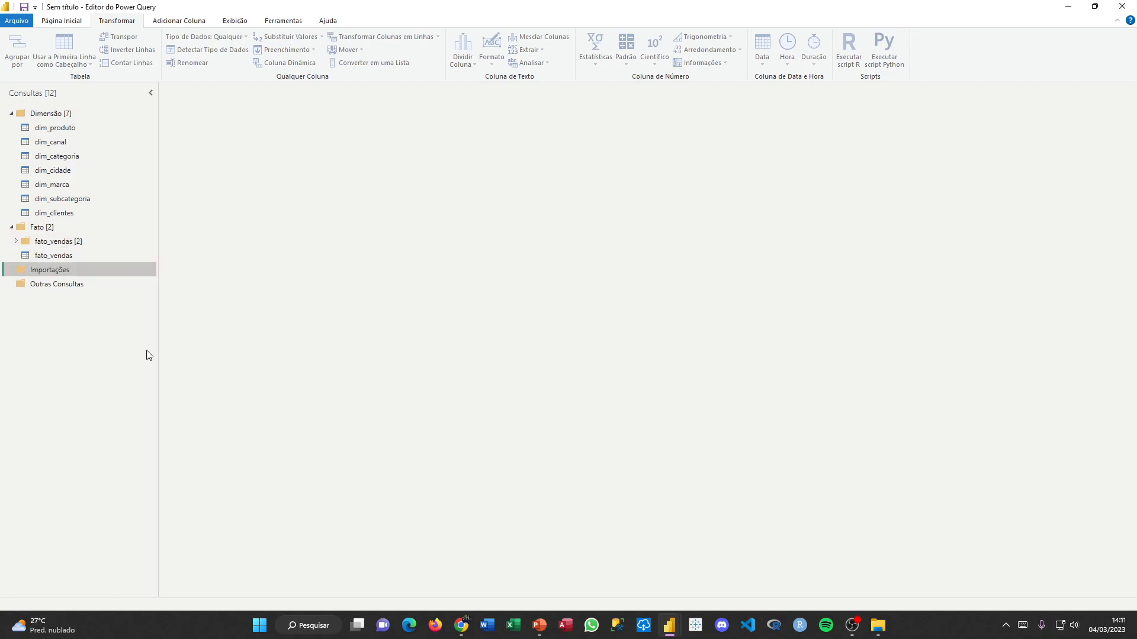
Move the fato_vendas helper group from Fato into the Importações group and collapse Importações.
{"action": "left_click_drag", "start_coordinate": [71, 243], "coordinate": [127, 270]}
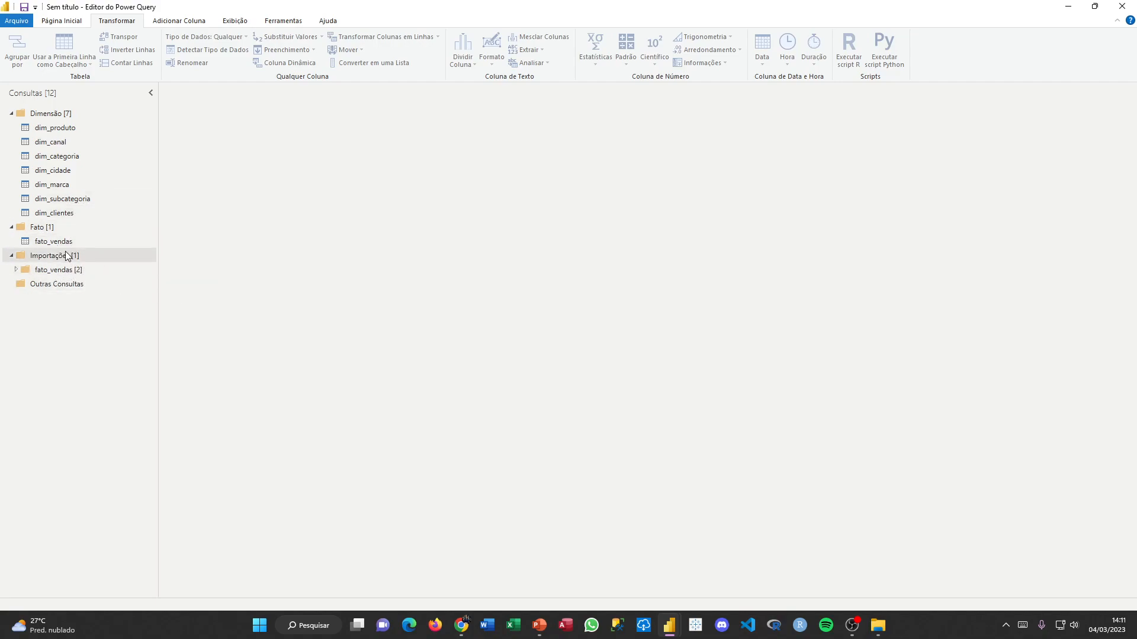
{"action": "left_click", "coordinate": [13, 260]}
{"action": "left_click", "coordinate": [12, 258]}
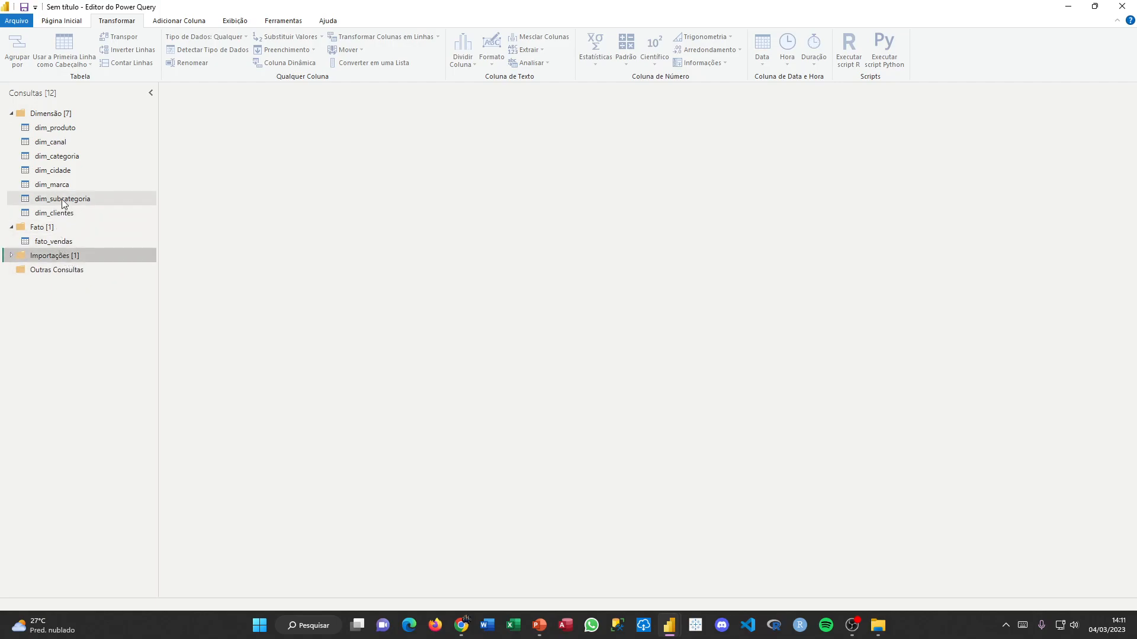
Review the data and applied steps of the fato_vendas and dim_clientes queries.
{"action": "left_click", "coordinate": [65, 242]}
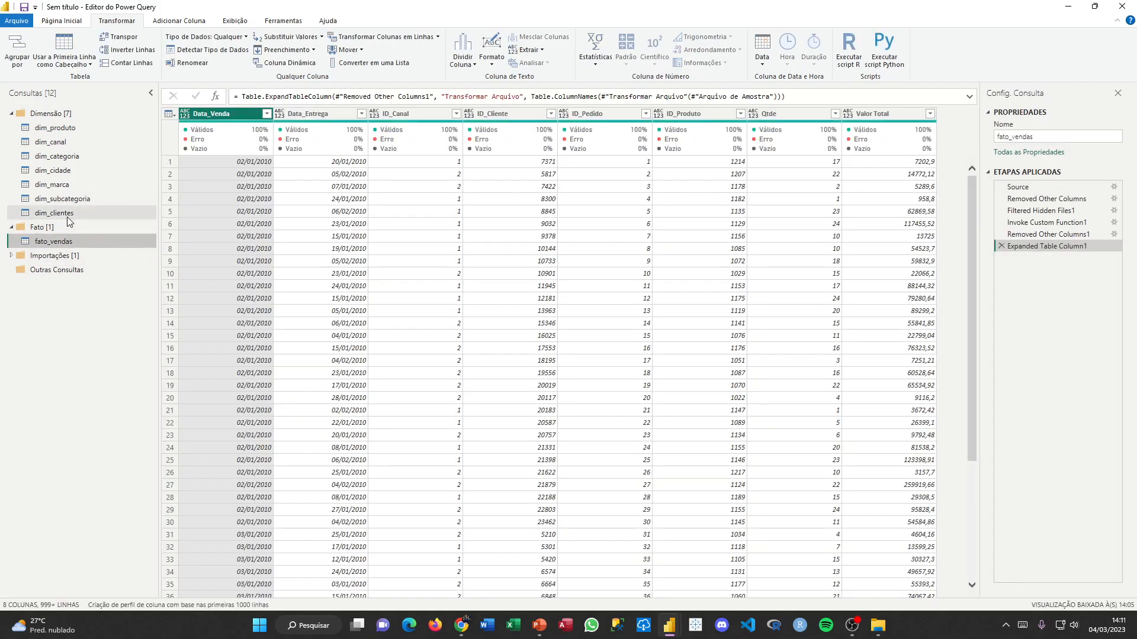
{"action": "left_click", "coordinate": [67, 214]}
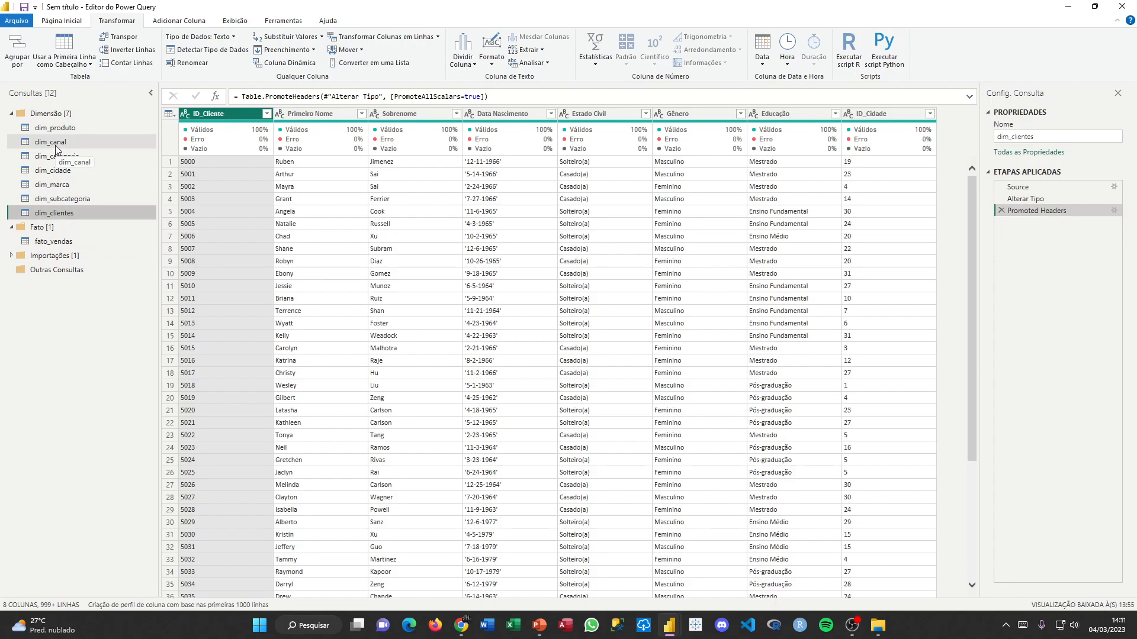